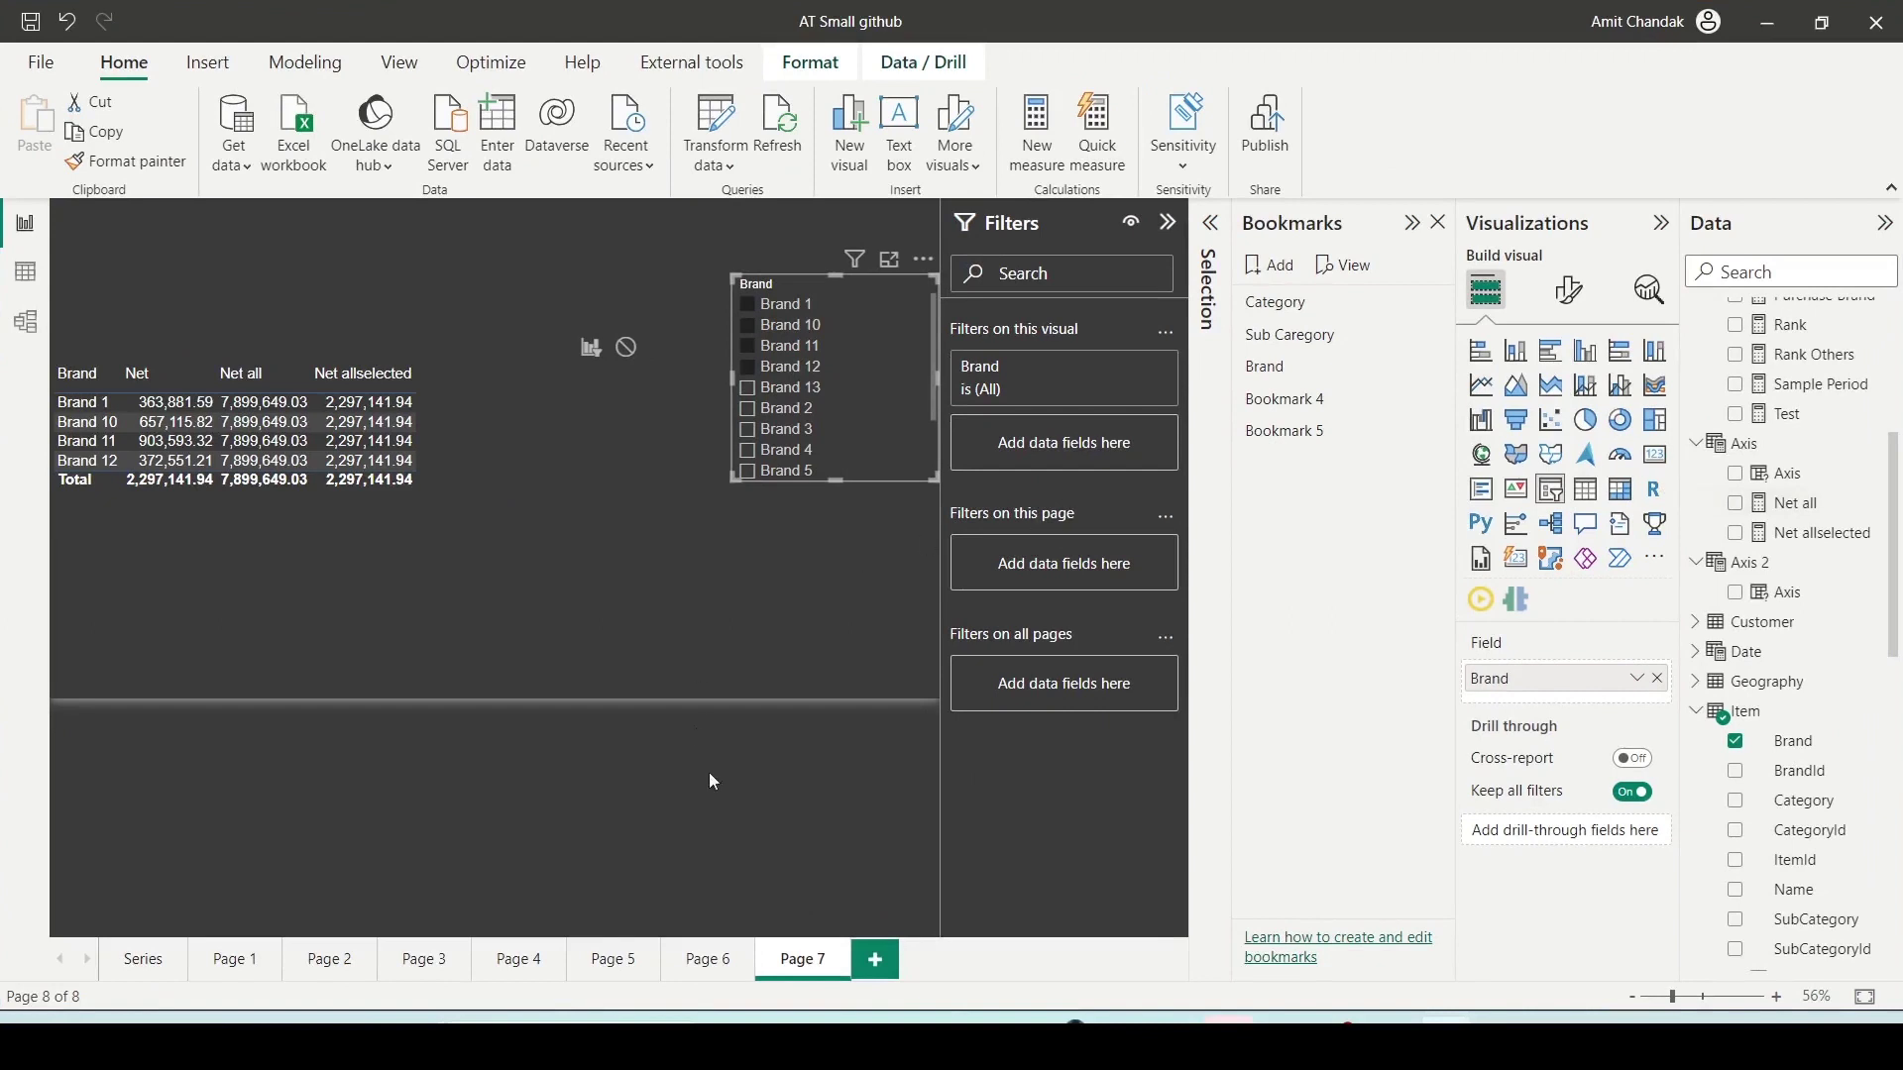
Step: On new Page 8, build a table of Brand with the Net measure, totalling 7,899,649.03
click(876, 962)
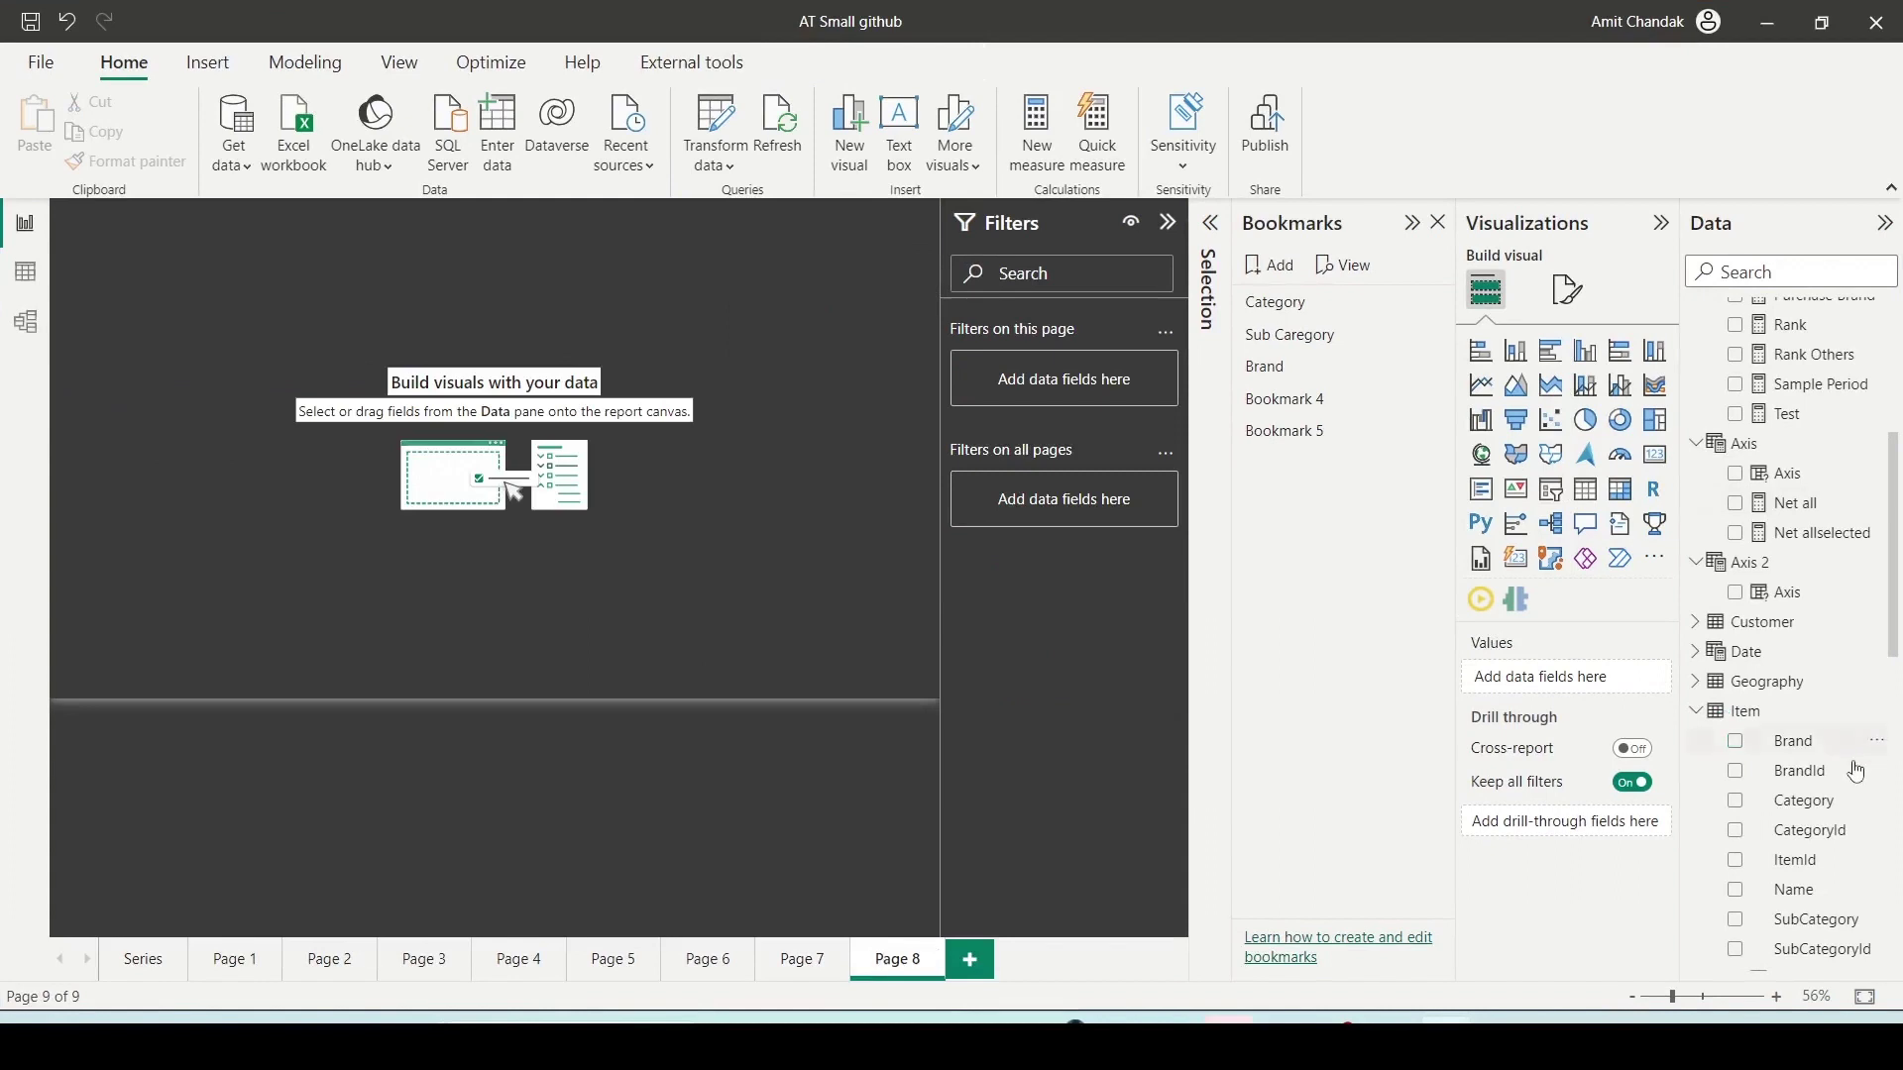
drag(1794, 743, 191, 387)
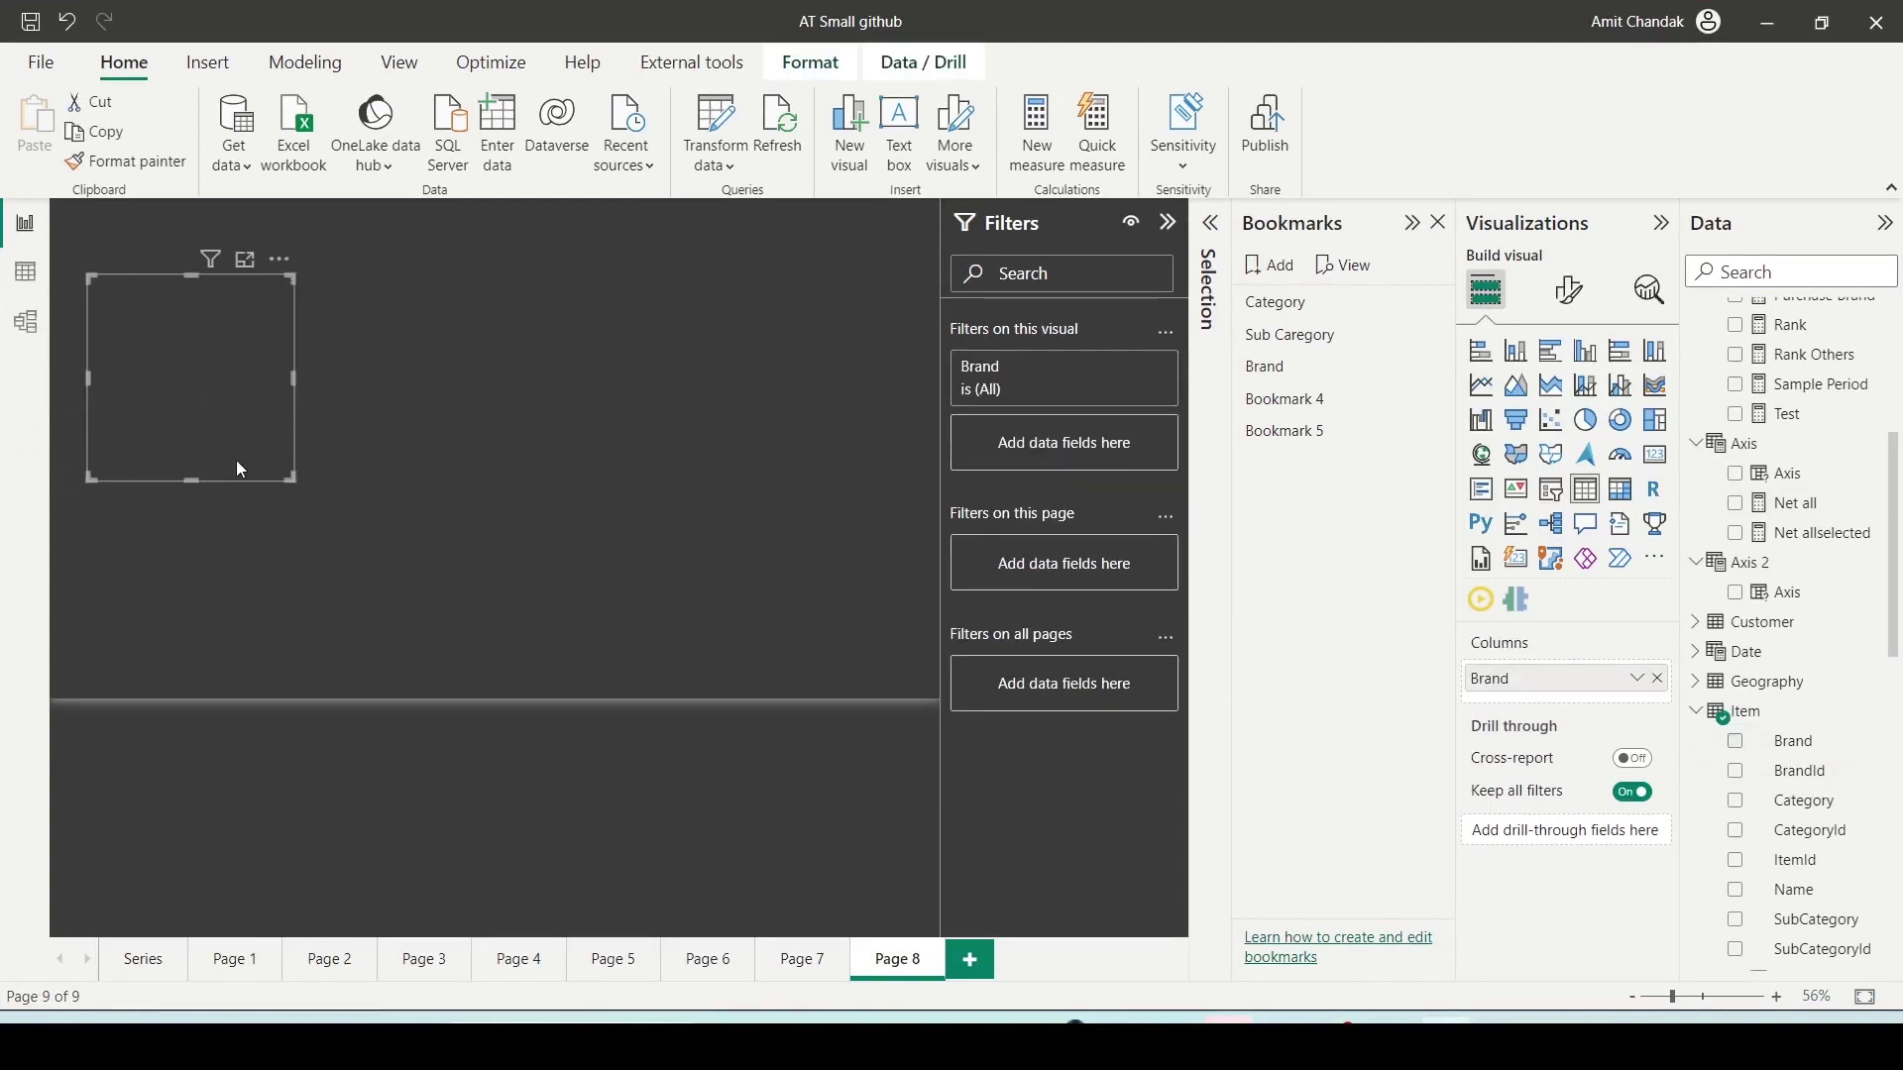
drag(288, 484, 508, 697)
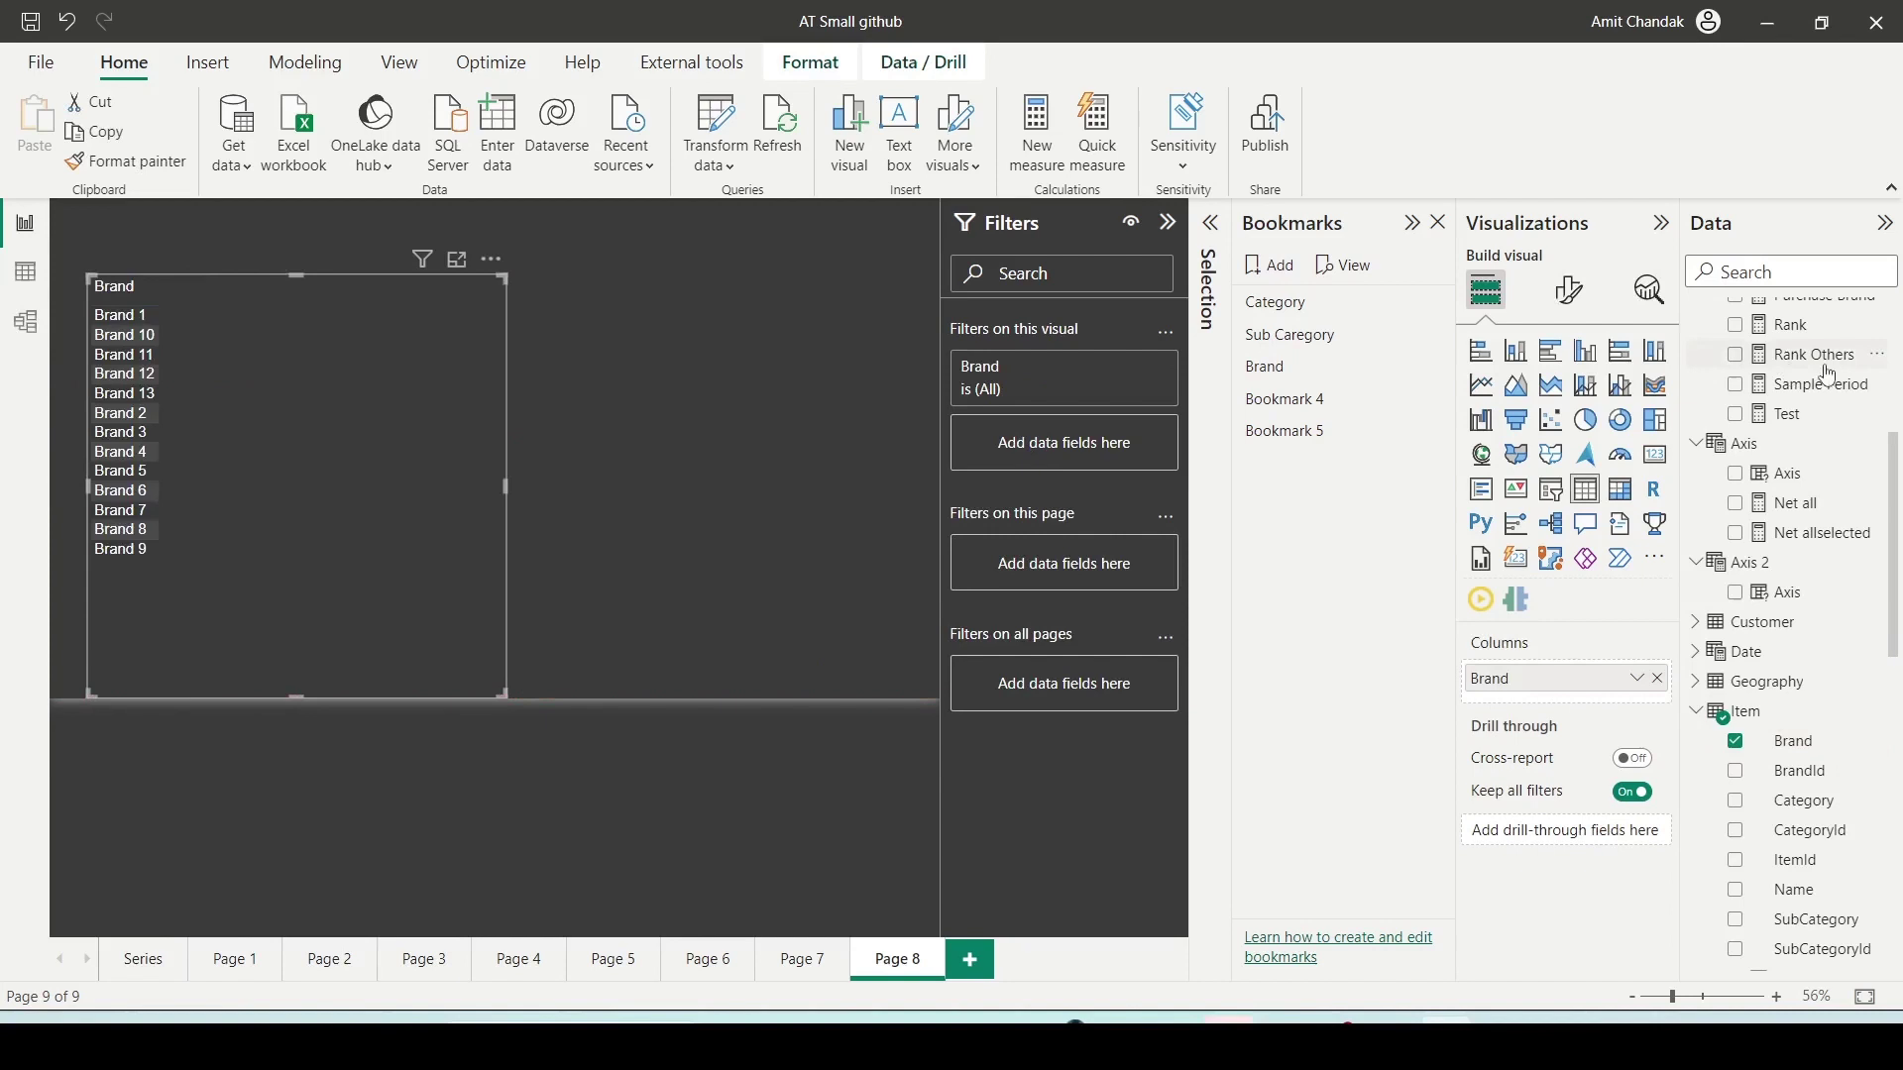
scroll(1823, 379, up, 5)
drag(1805, 523, 352, 377)
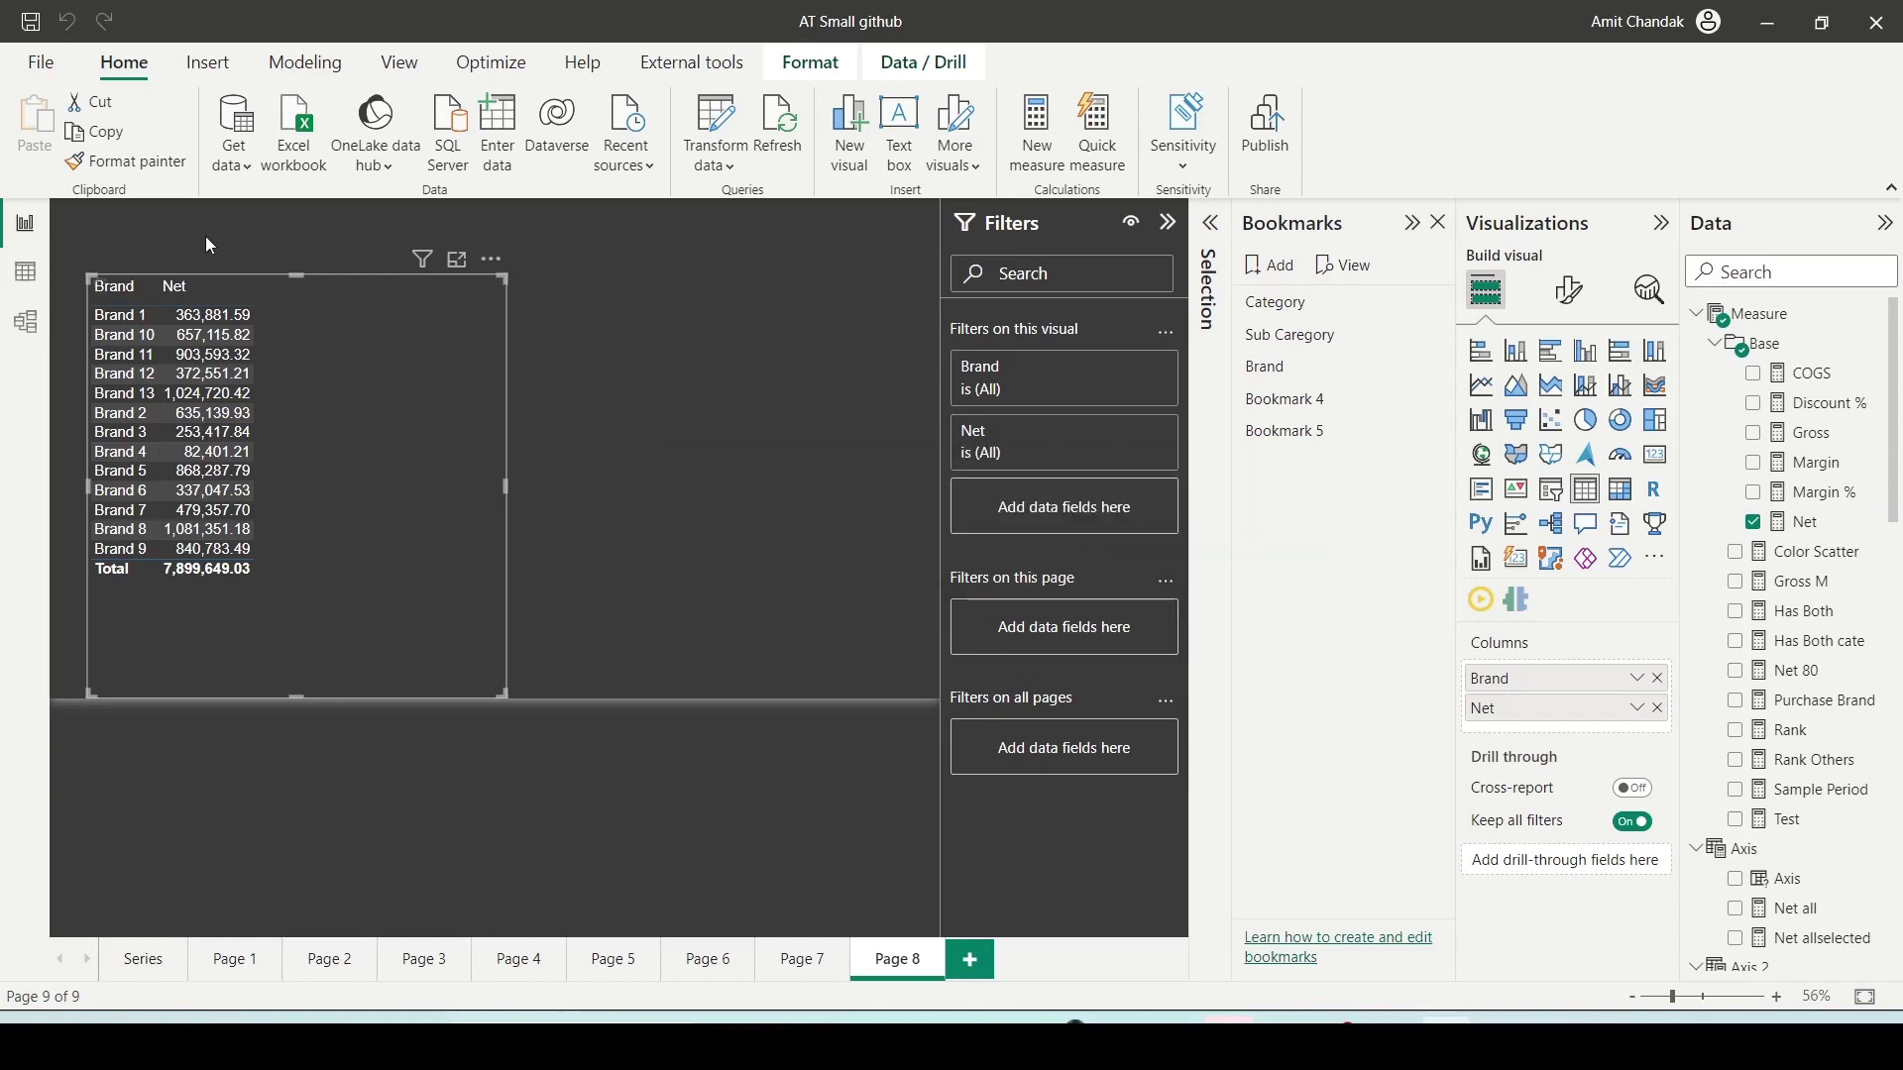
Step: Write Net B1 = CALCULATE([Net], 'Item'[Brand] = "Brand 1"), copy the formula and commit it
click(187, 212)
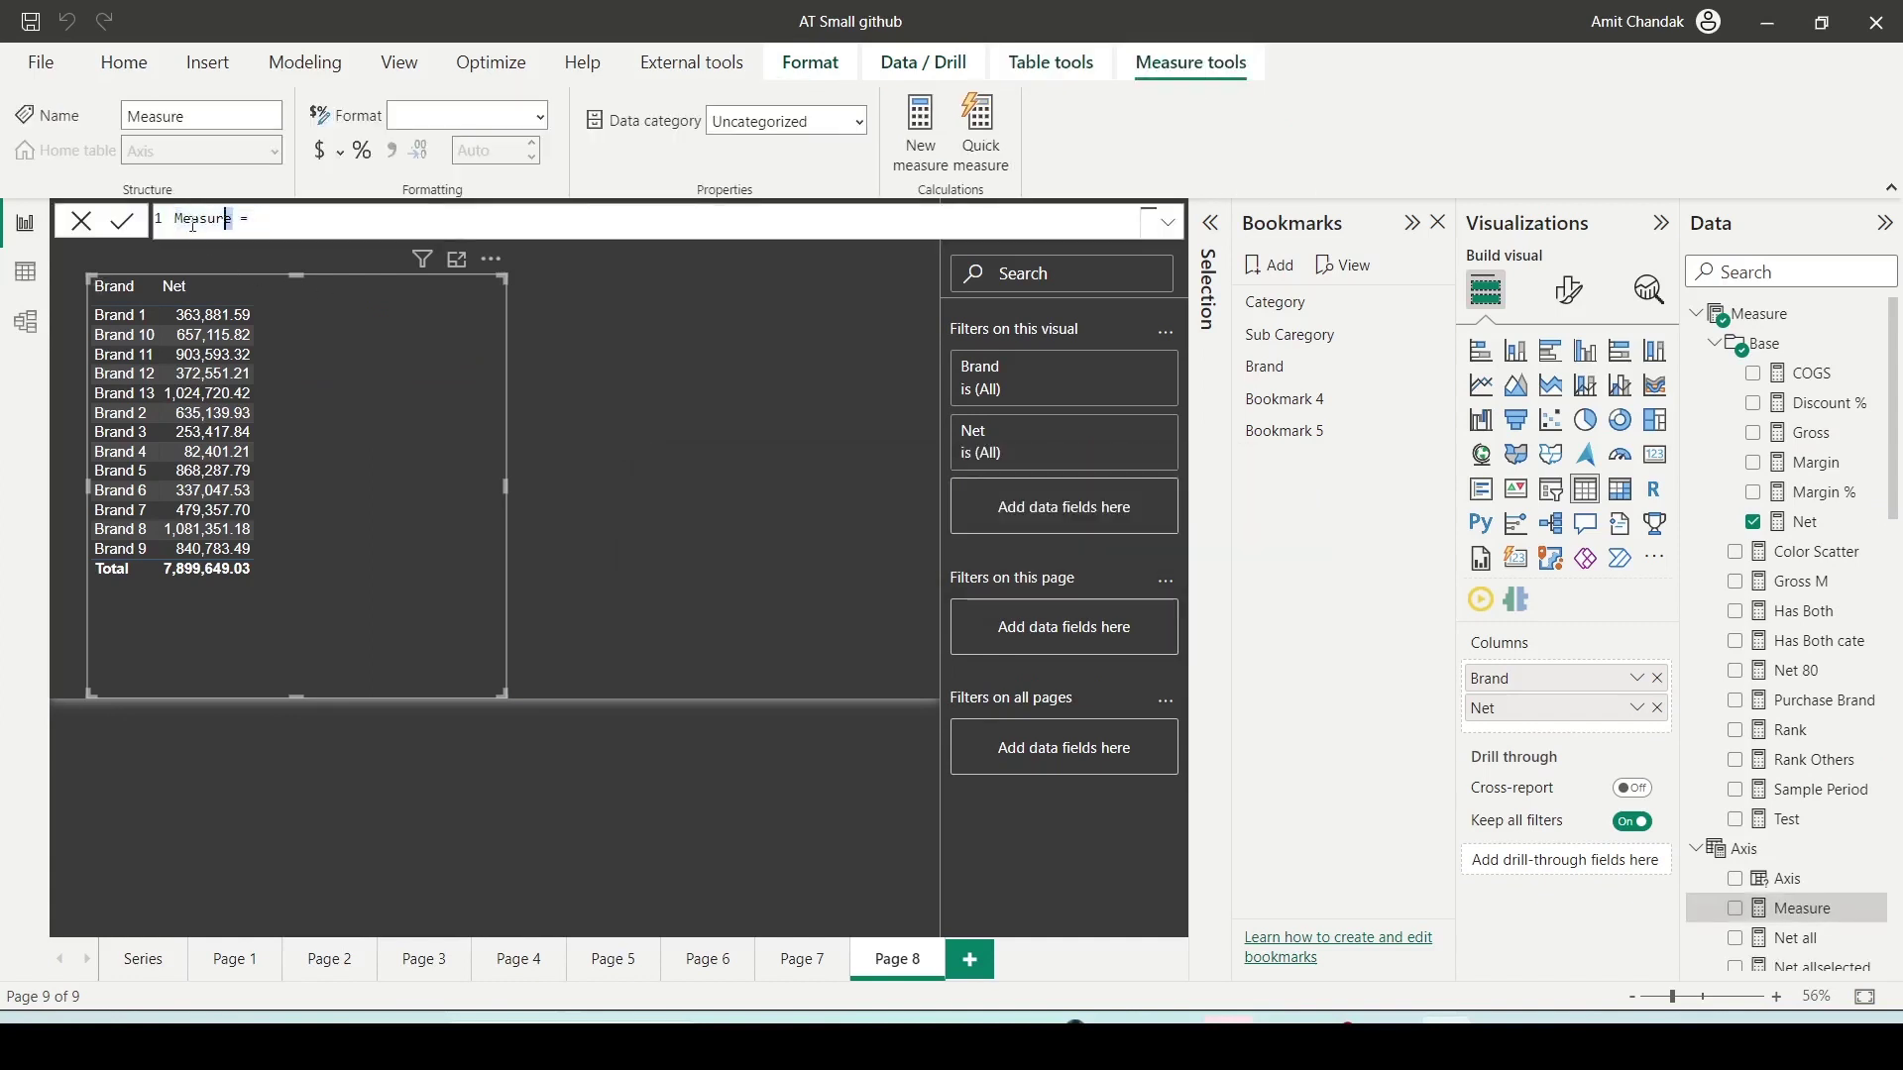
text(Ner)
key(BackSpace)
key(BackSpace)
text(t B1)
text(CALCULATE()
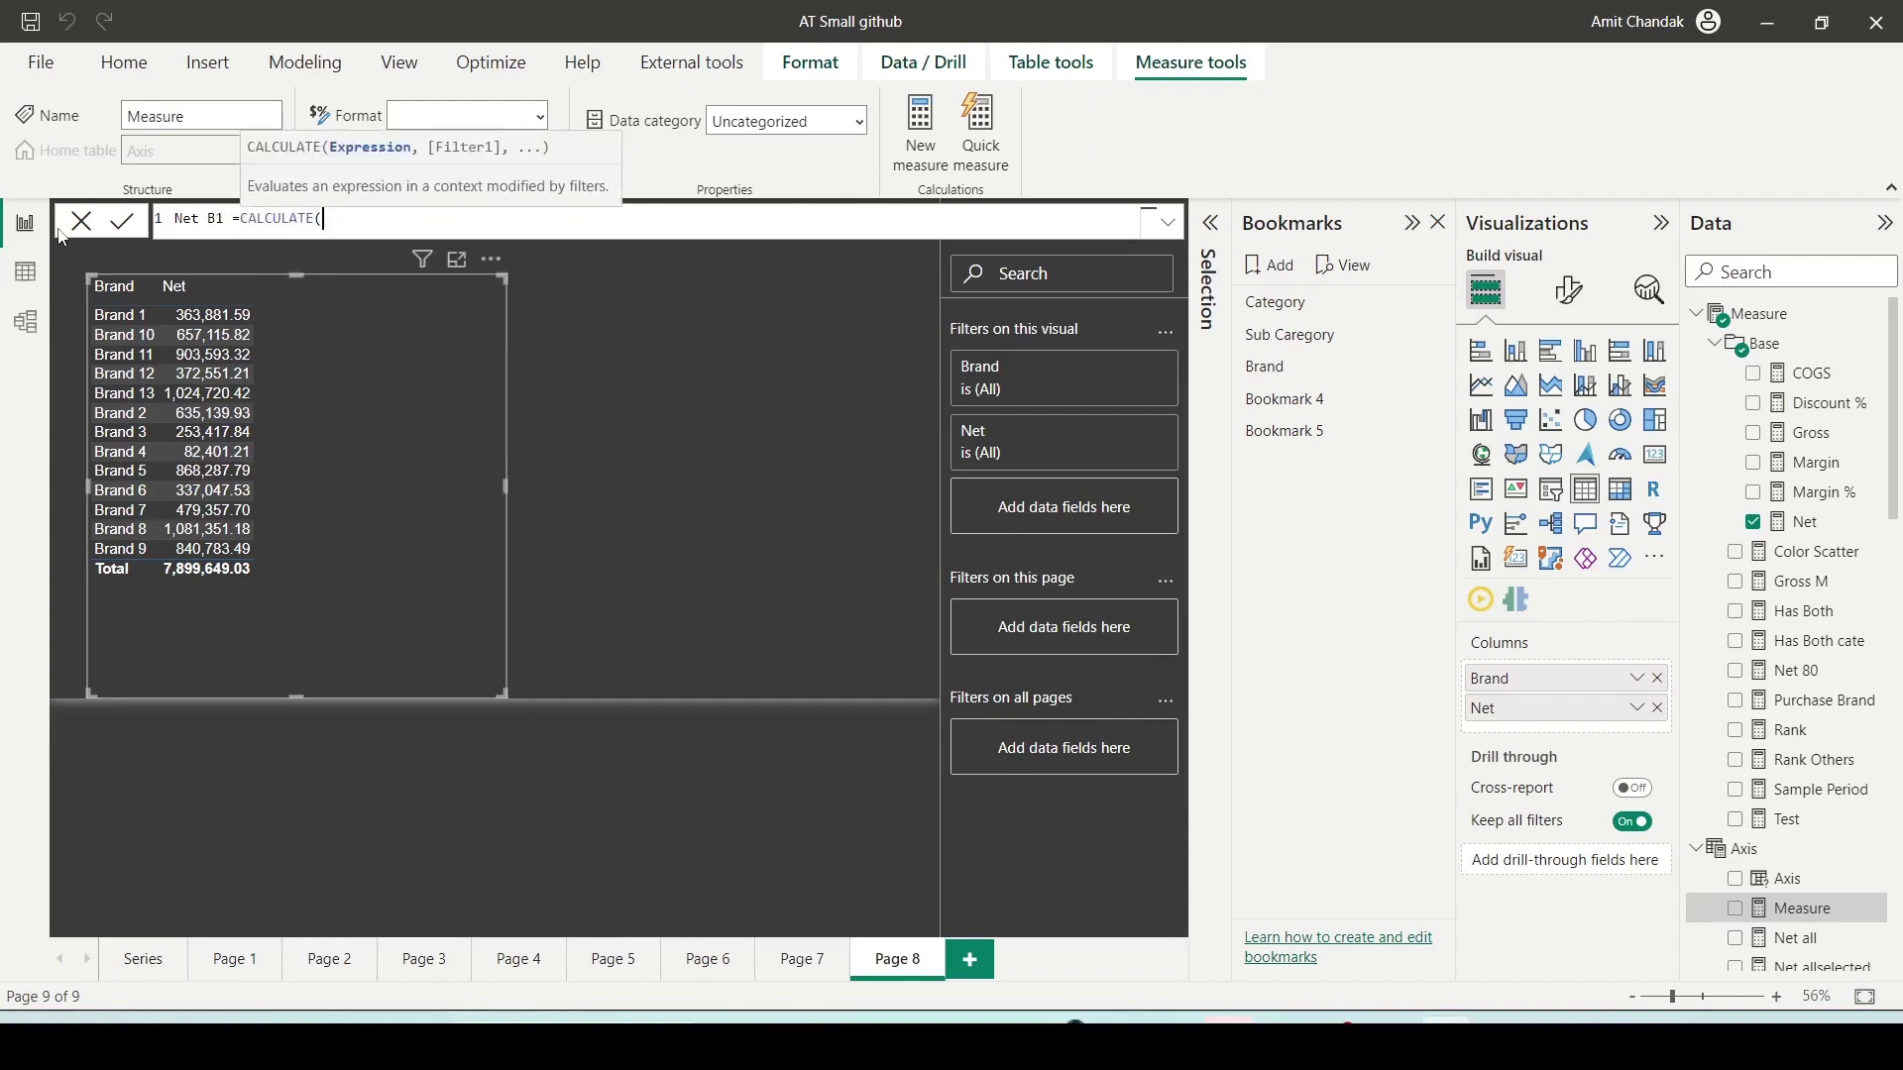
text([Net],)
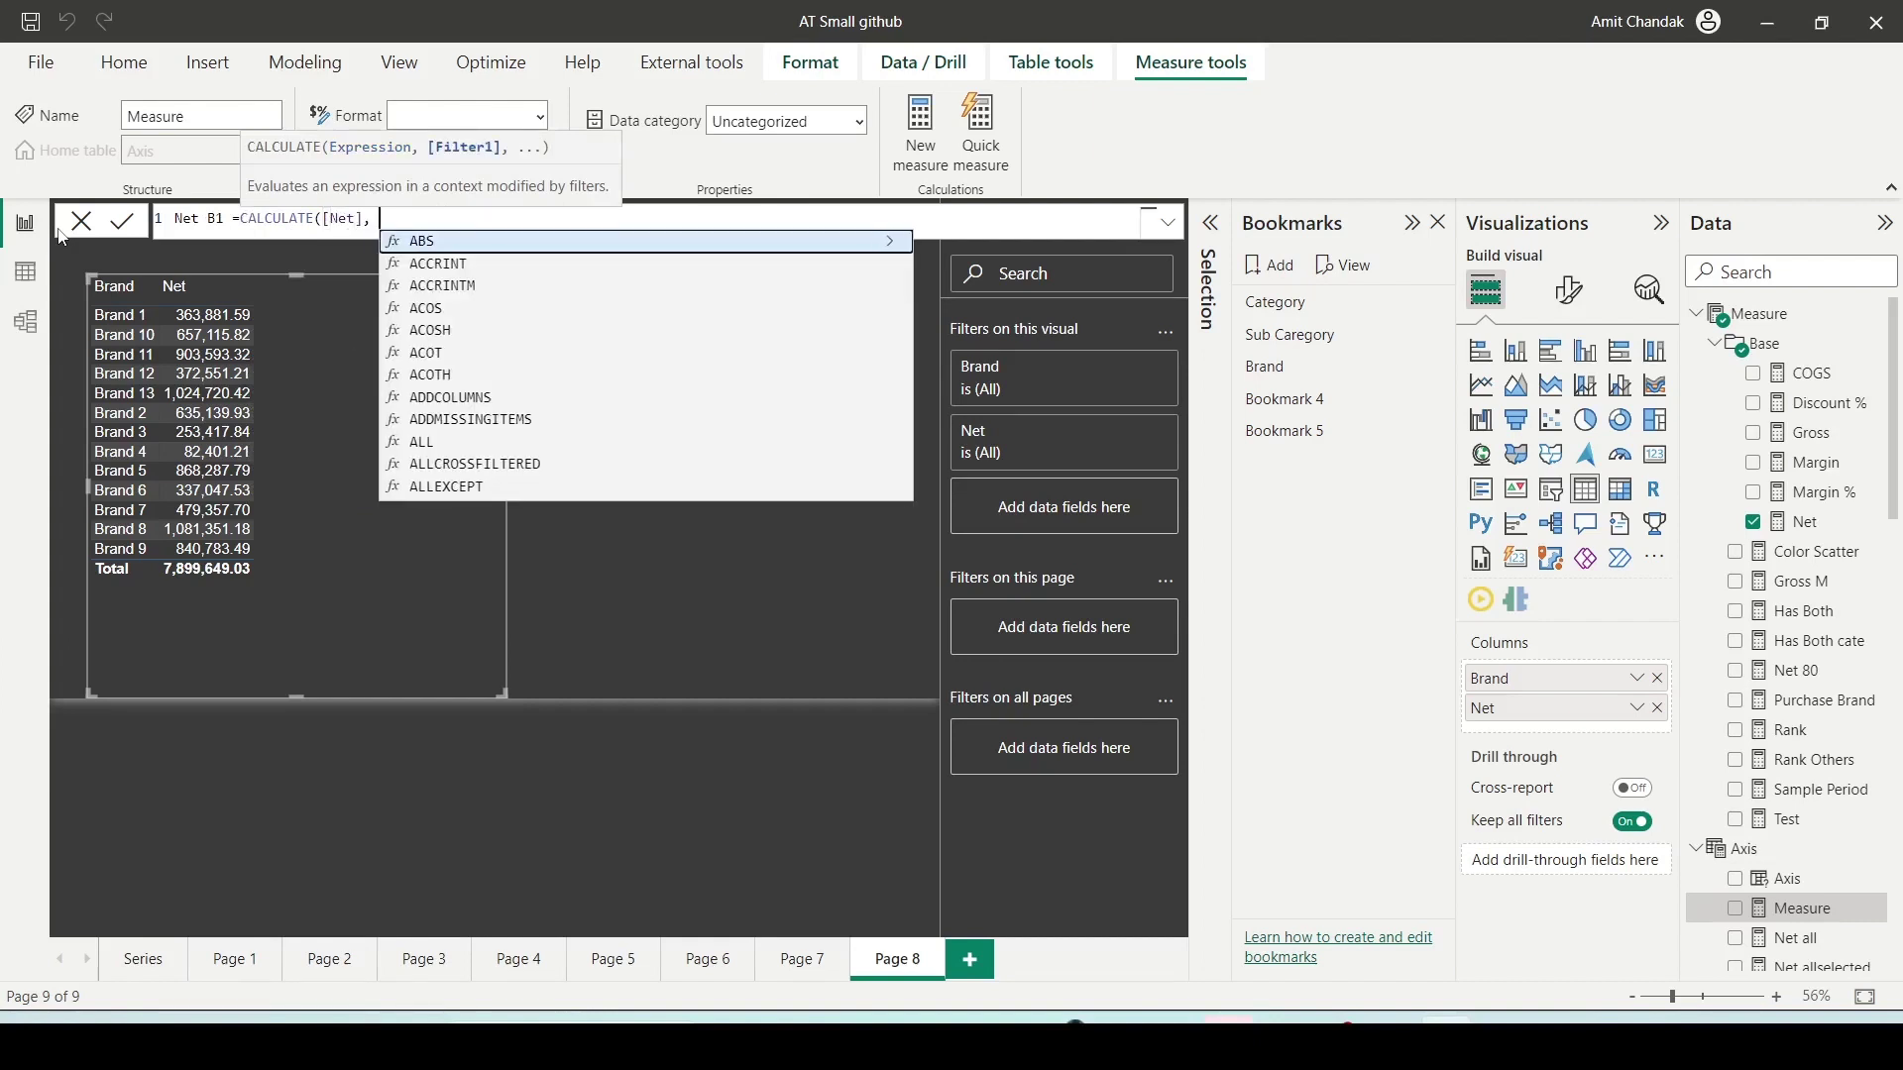
text( 'Item'[Brand] )
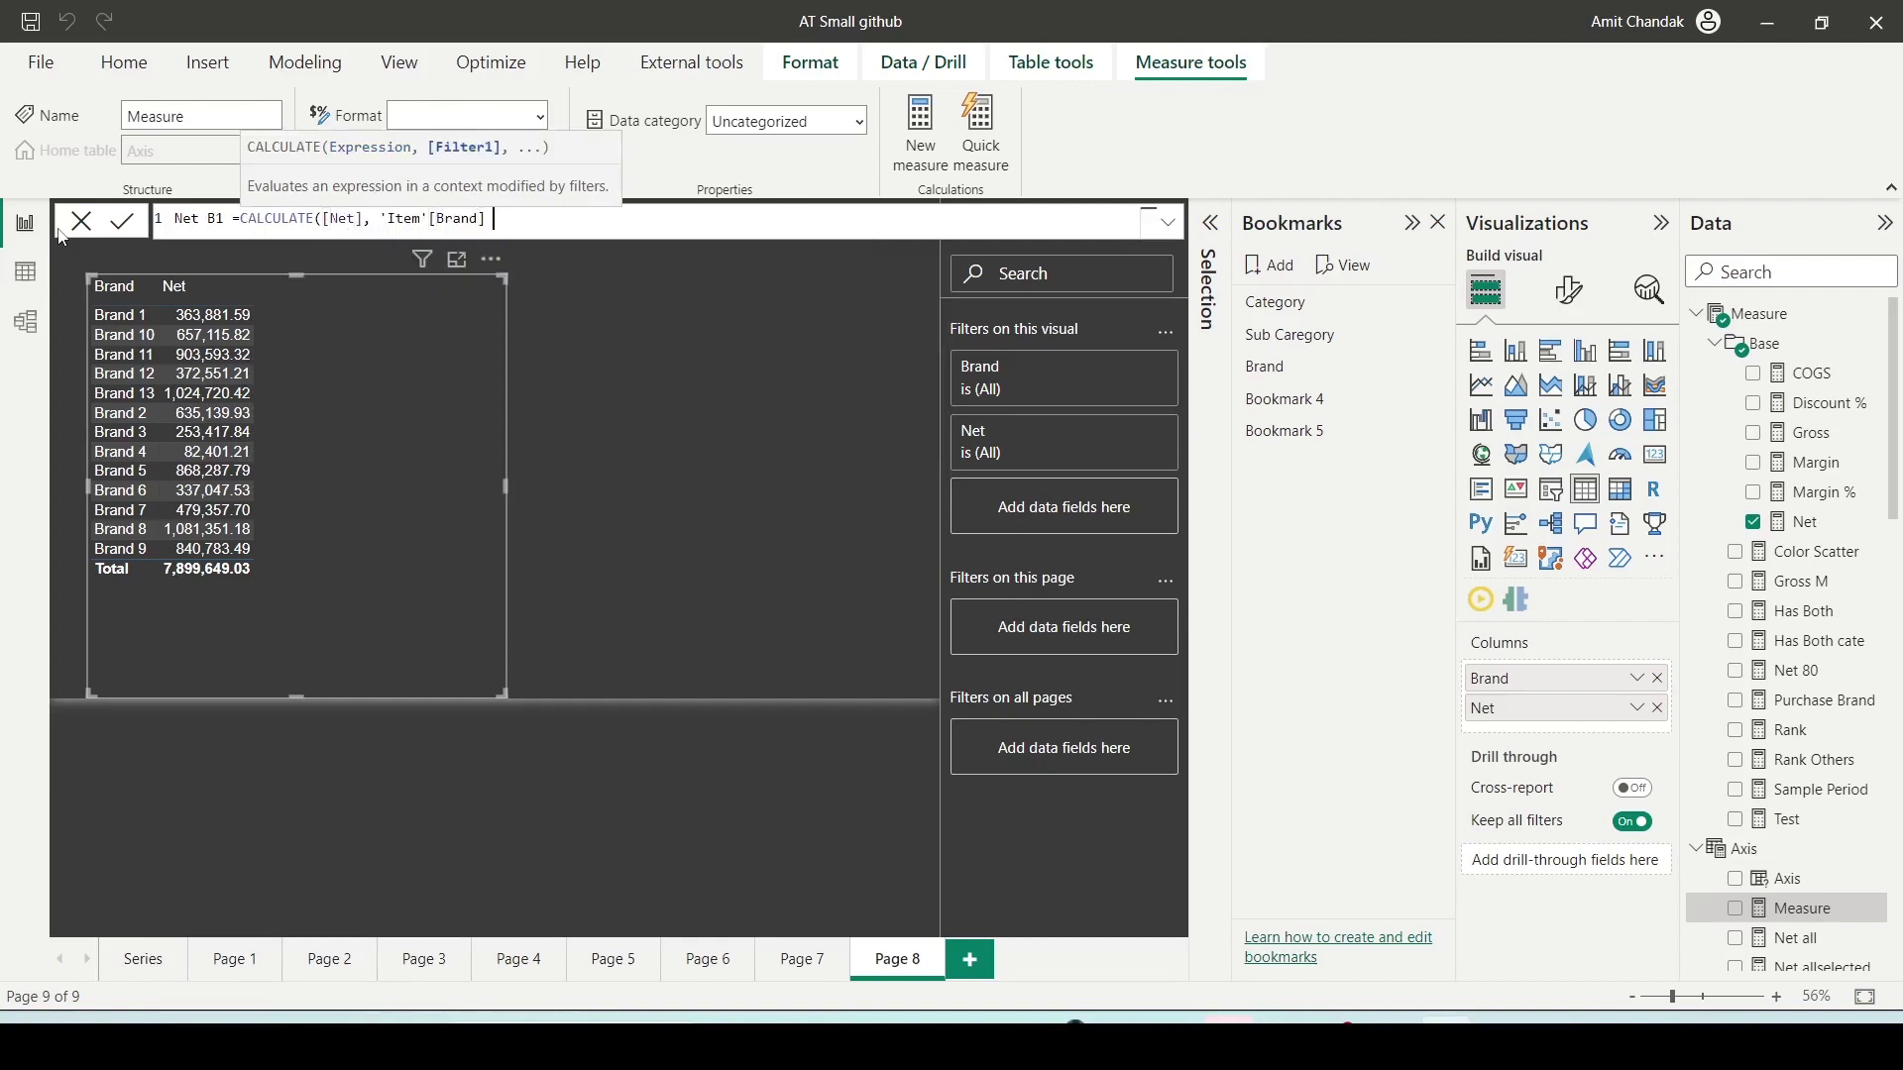
text("")
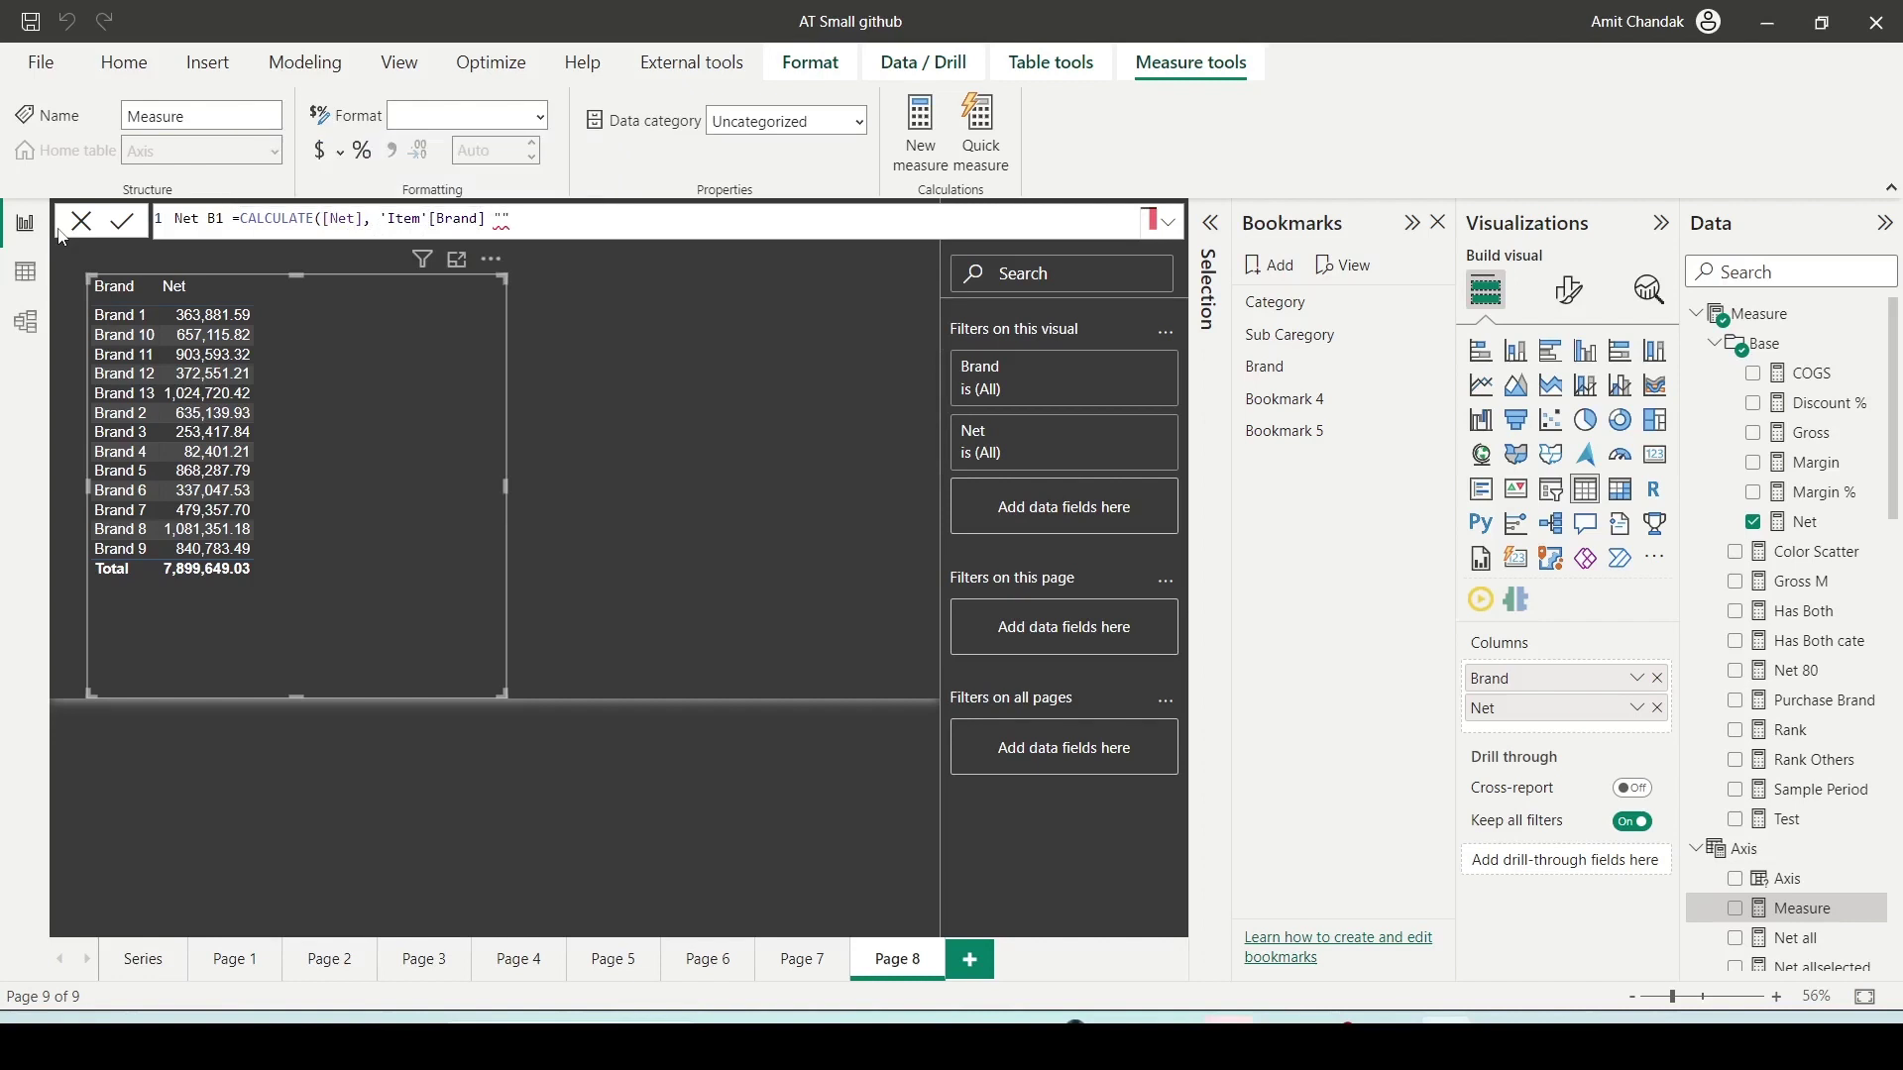
text(Brand 1)
text())
key(Left)
key(Left)
key(Left)
key(Left)
text(=)
drag(654, 210, 72, 212)
key(ctrl+c)
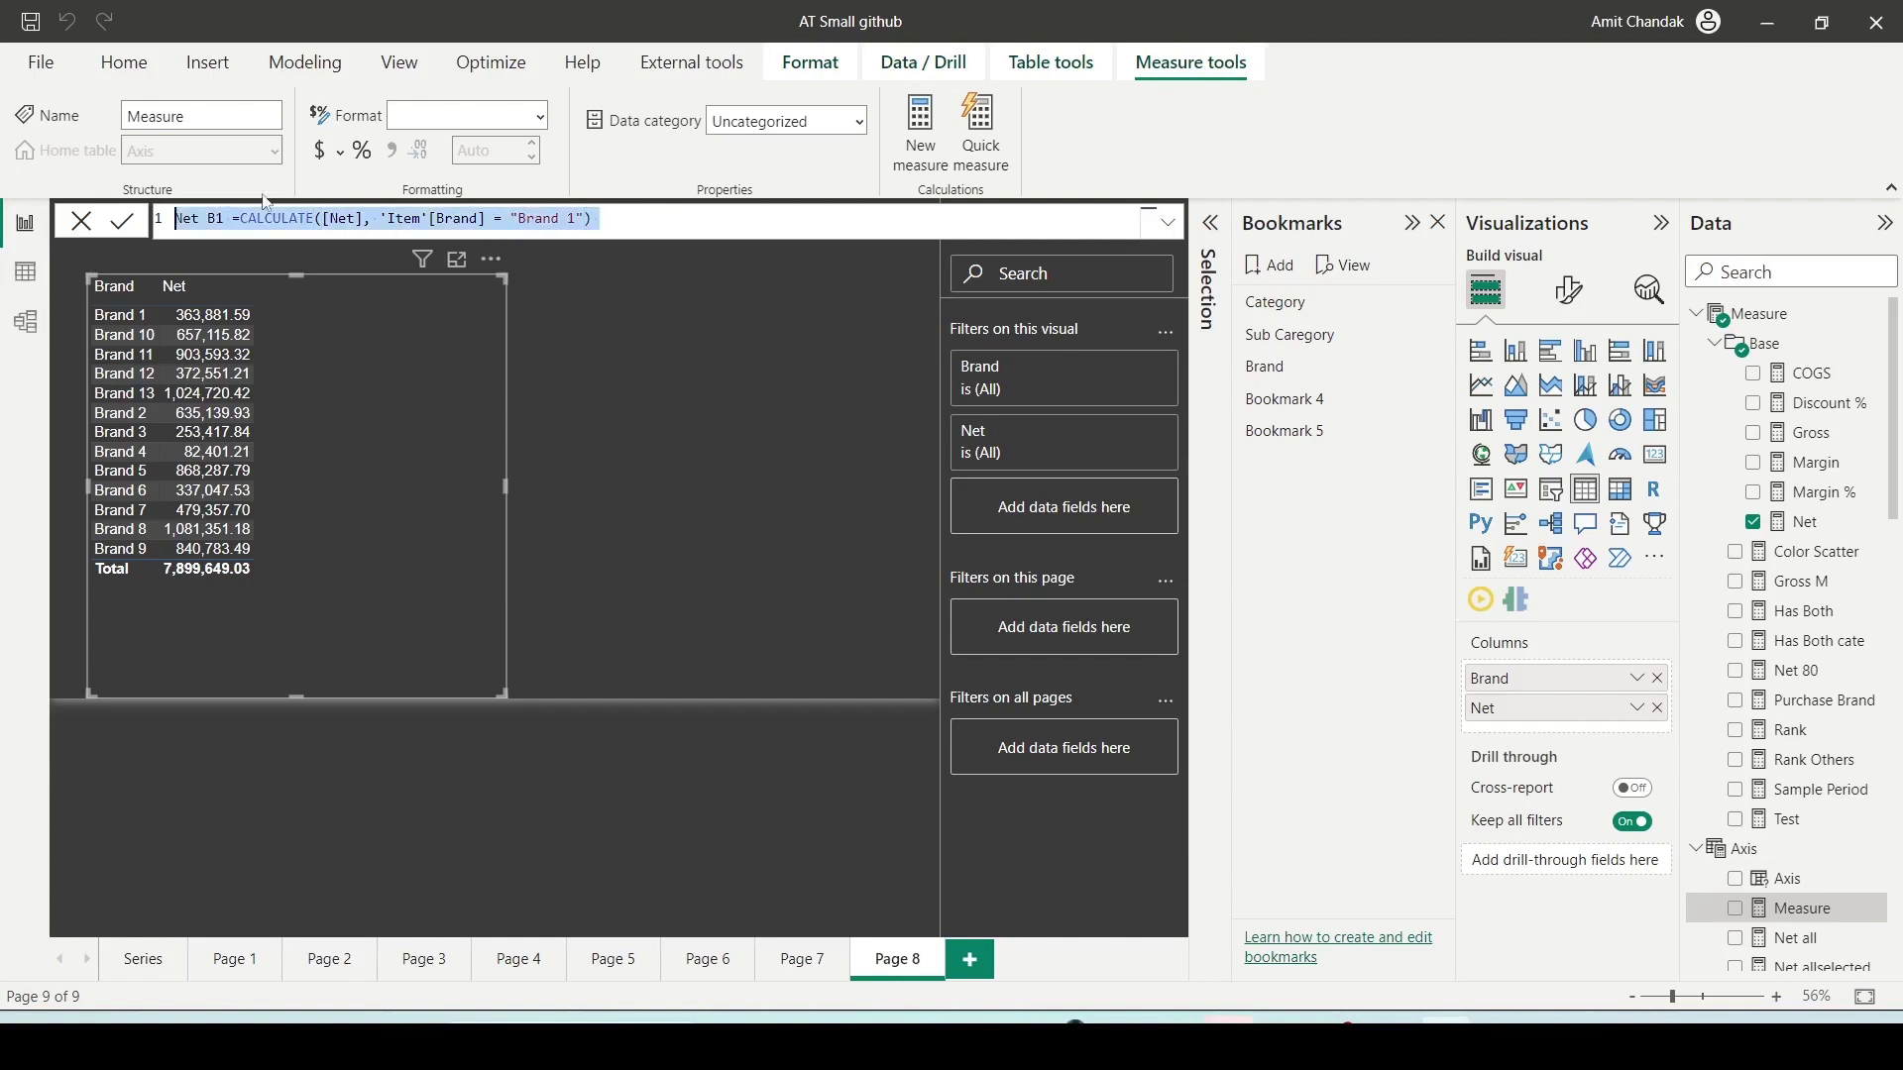
click(676, 290)
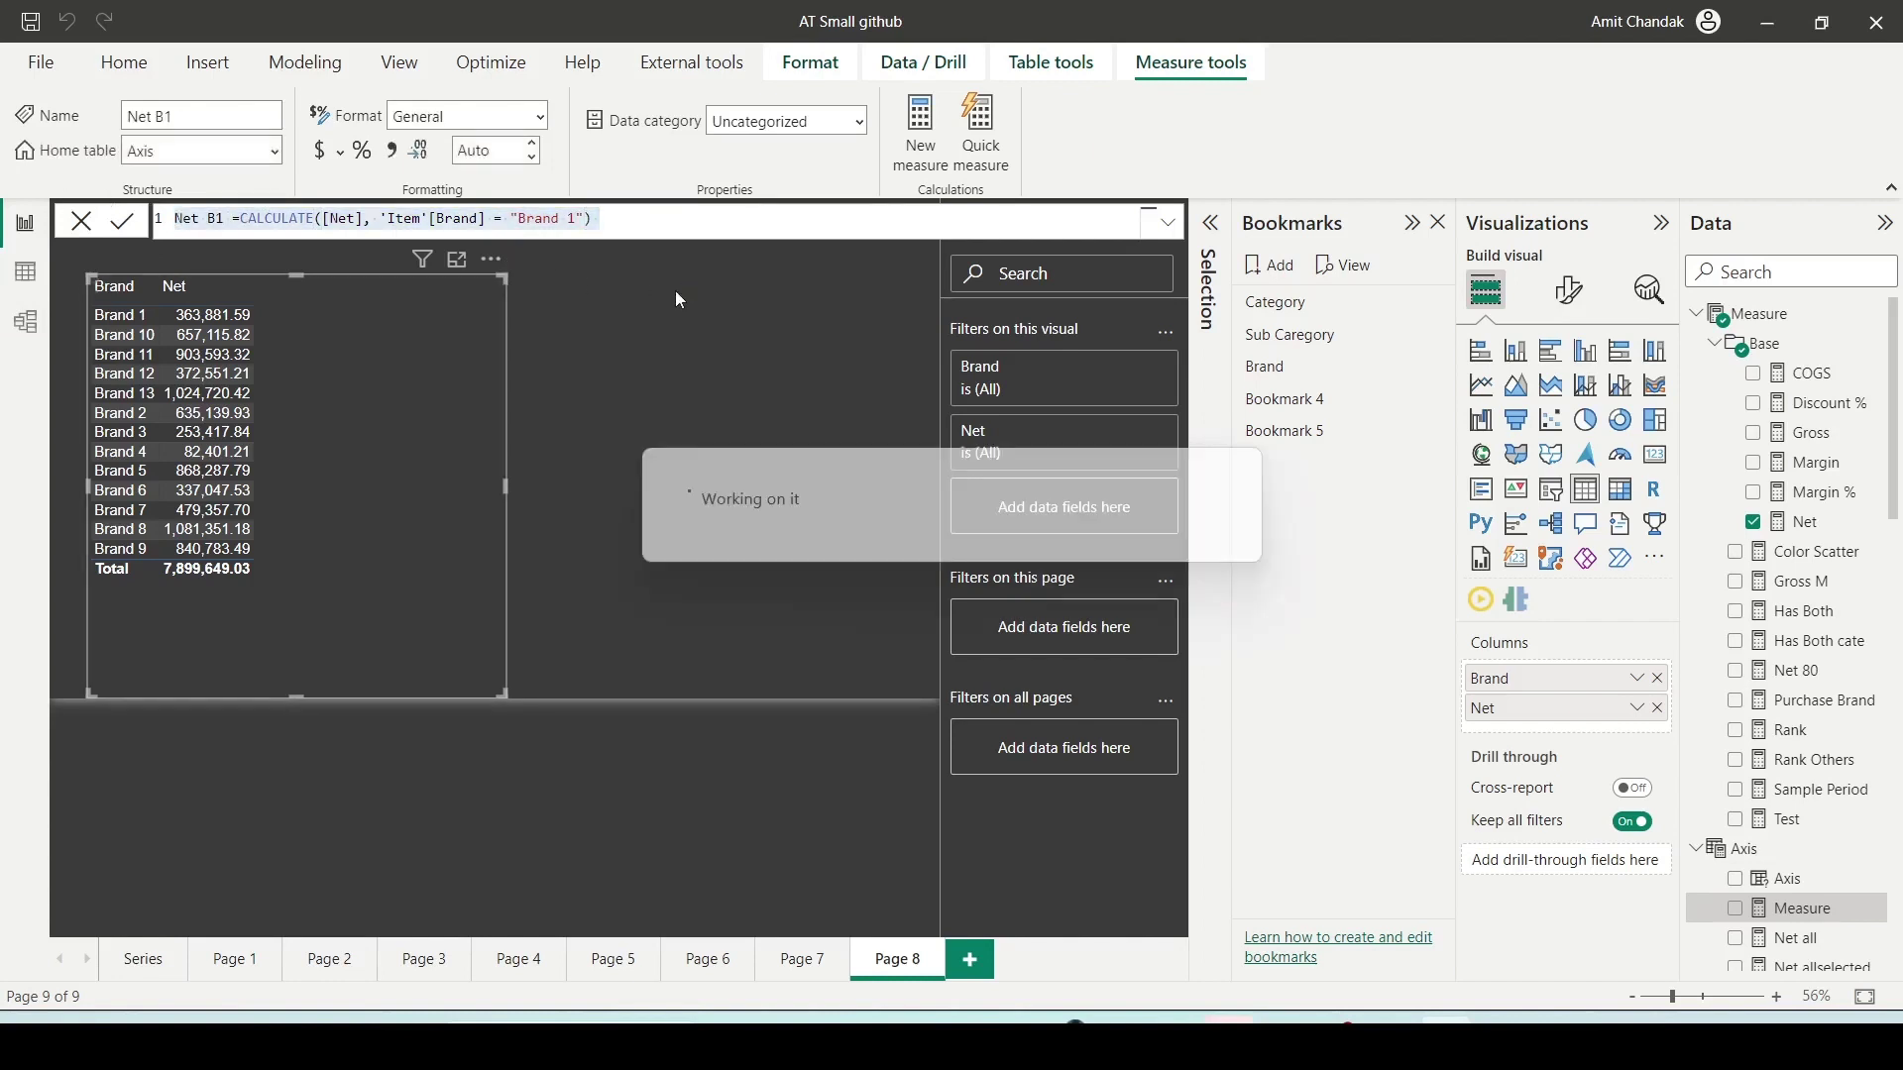
Step: Paste the Net B1 formula into a new measure, rename it Net B2, and insert filter('Item', before the condition
click(912, 149)
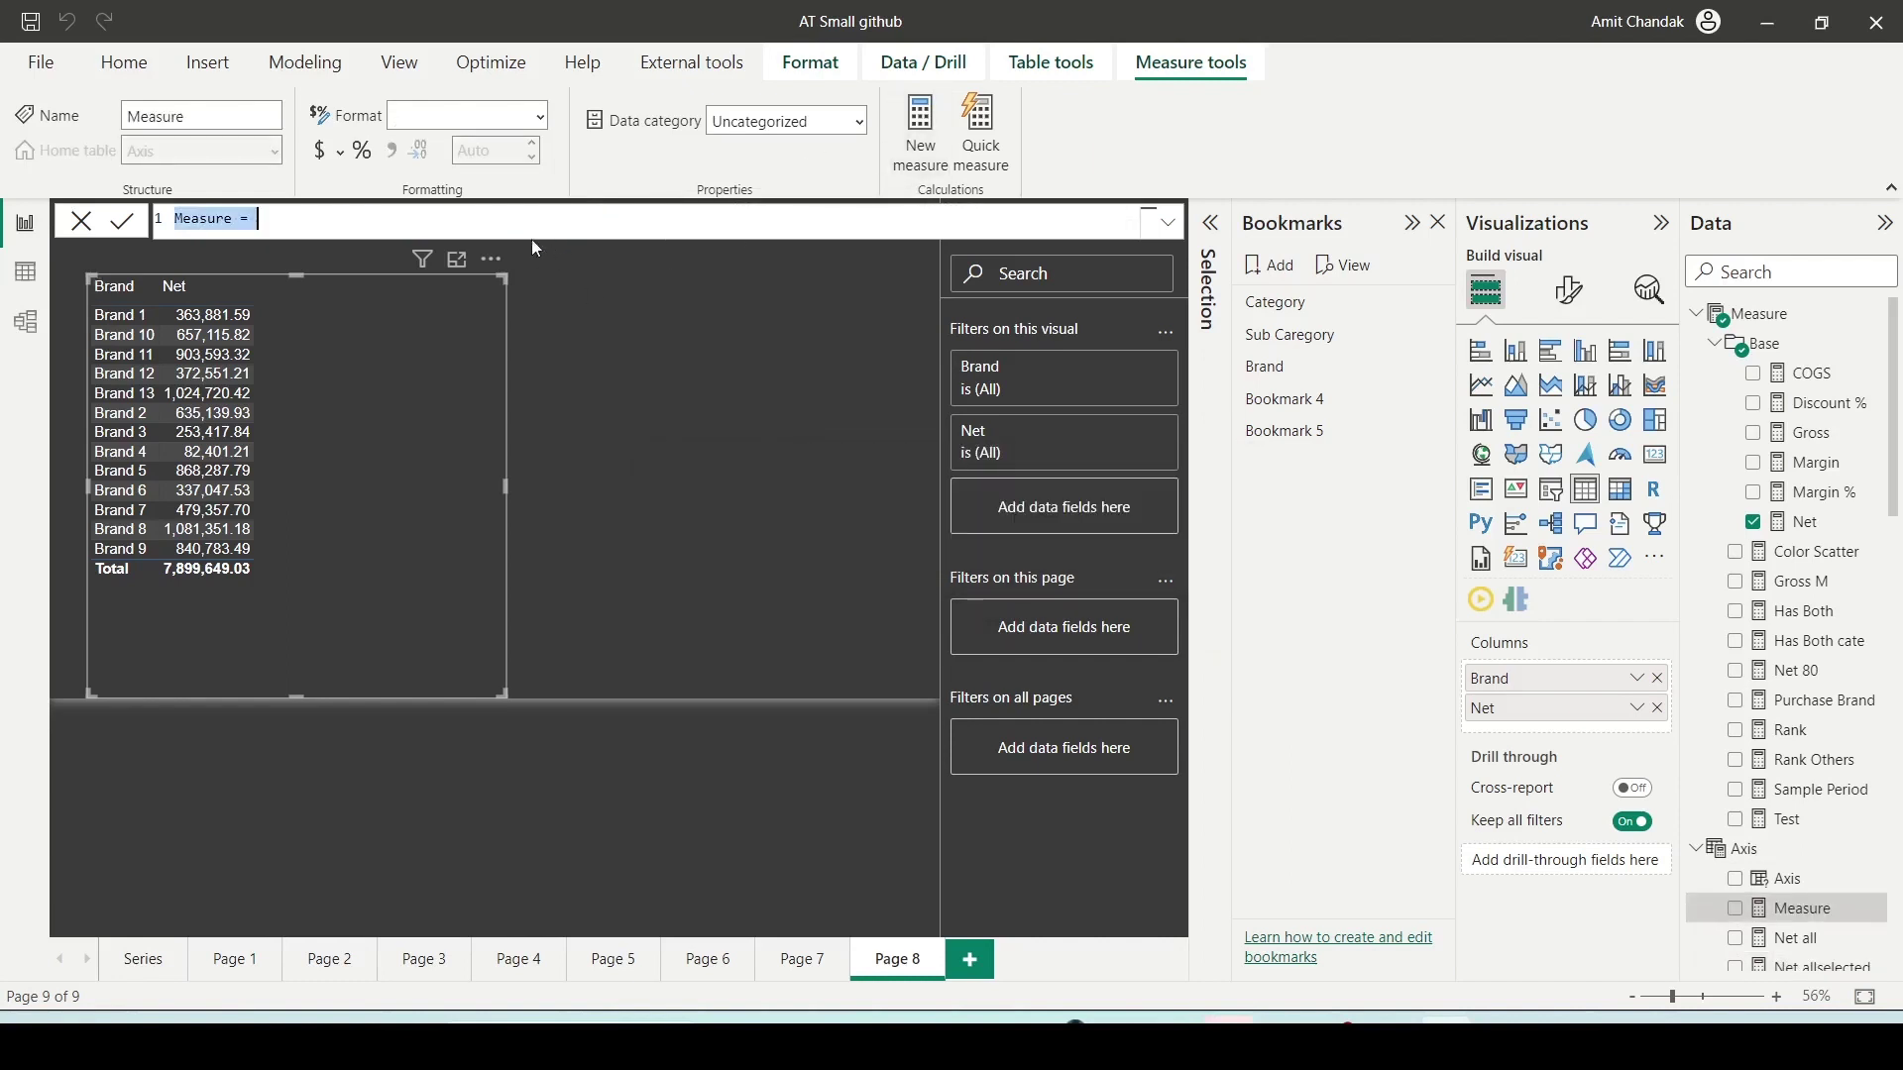
key(ctrl+v)
click(219, 219)
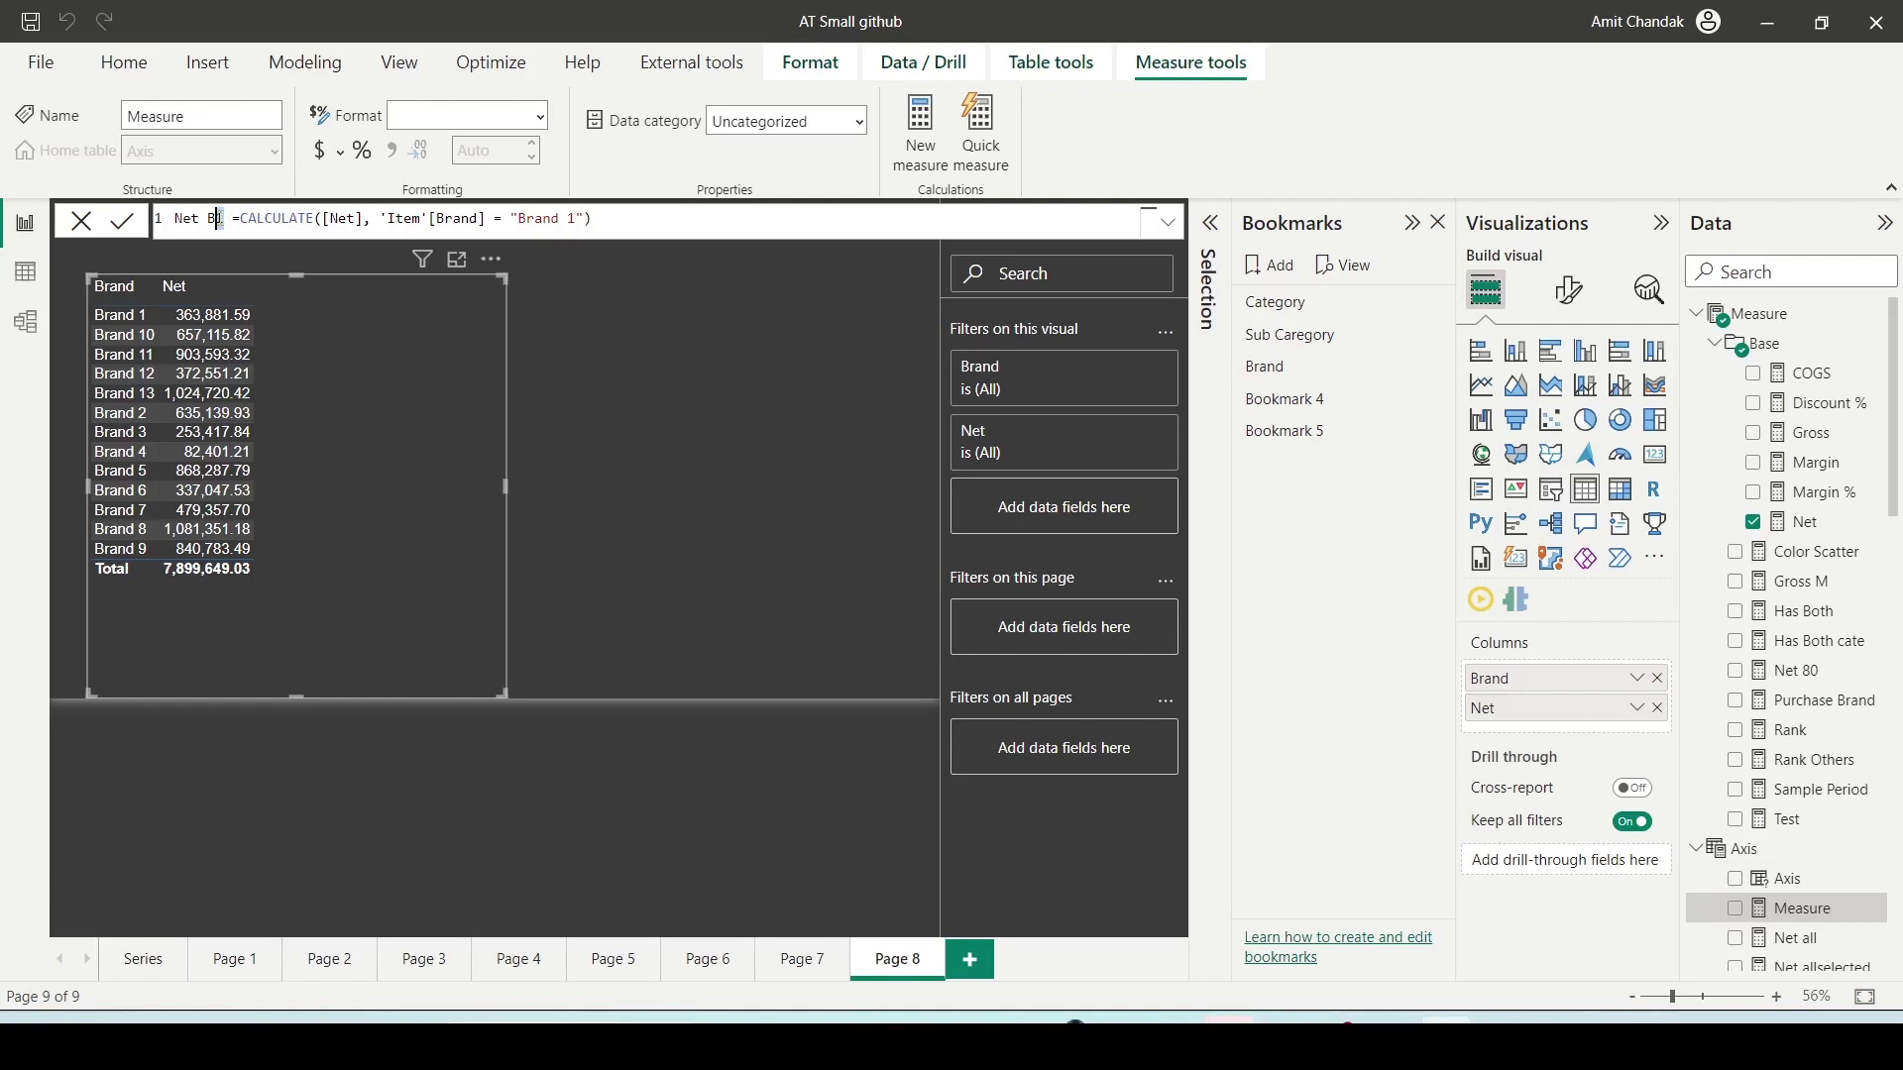
text(2)
click(380, 219)
text(filter()
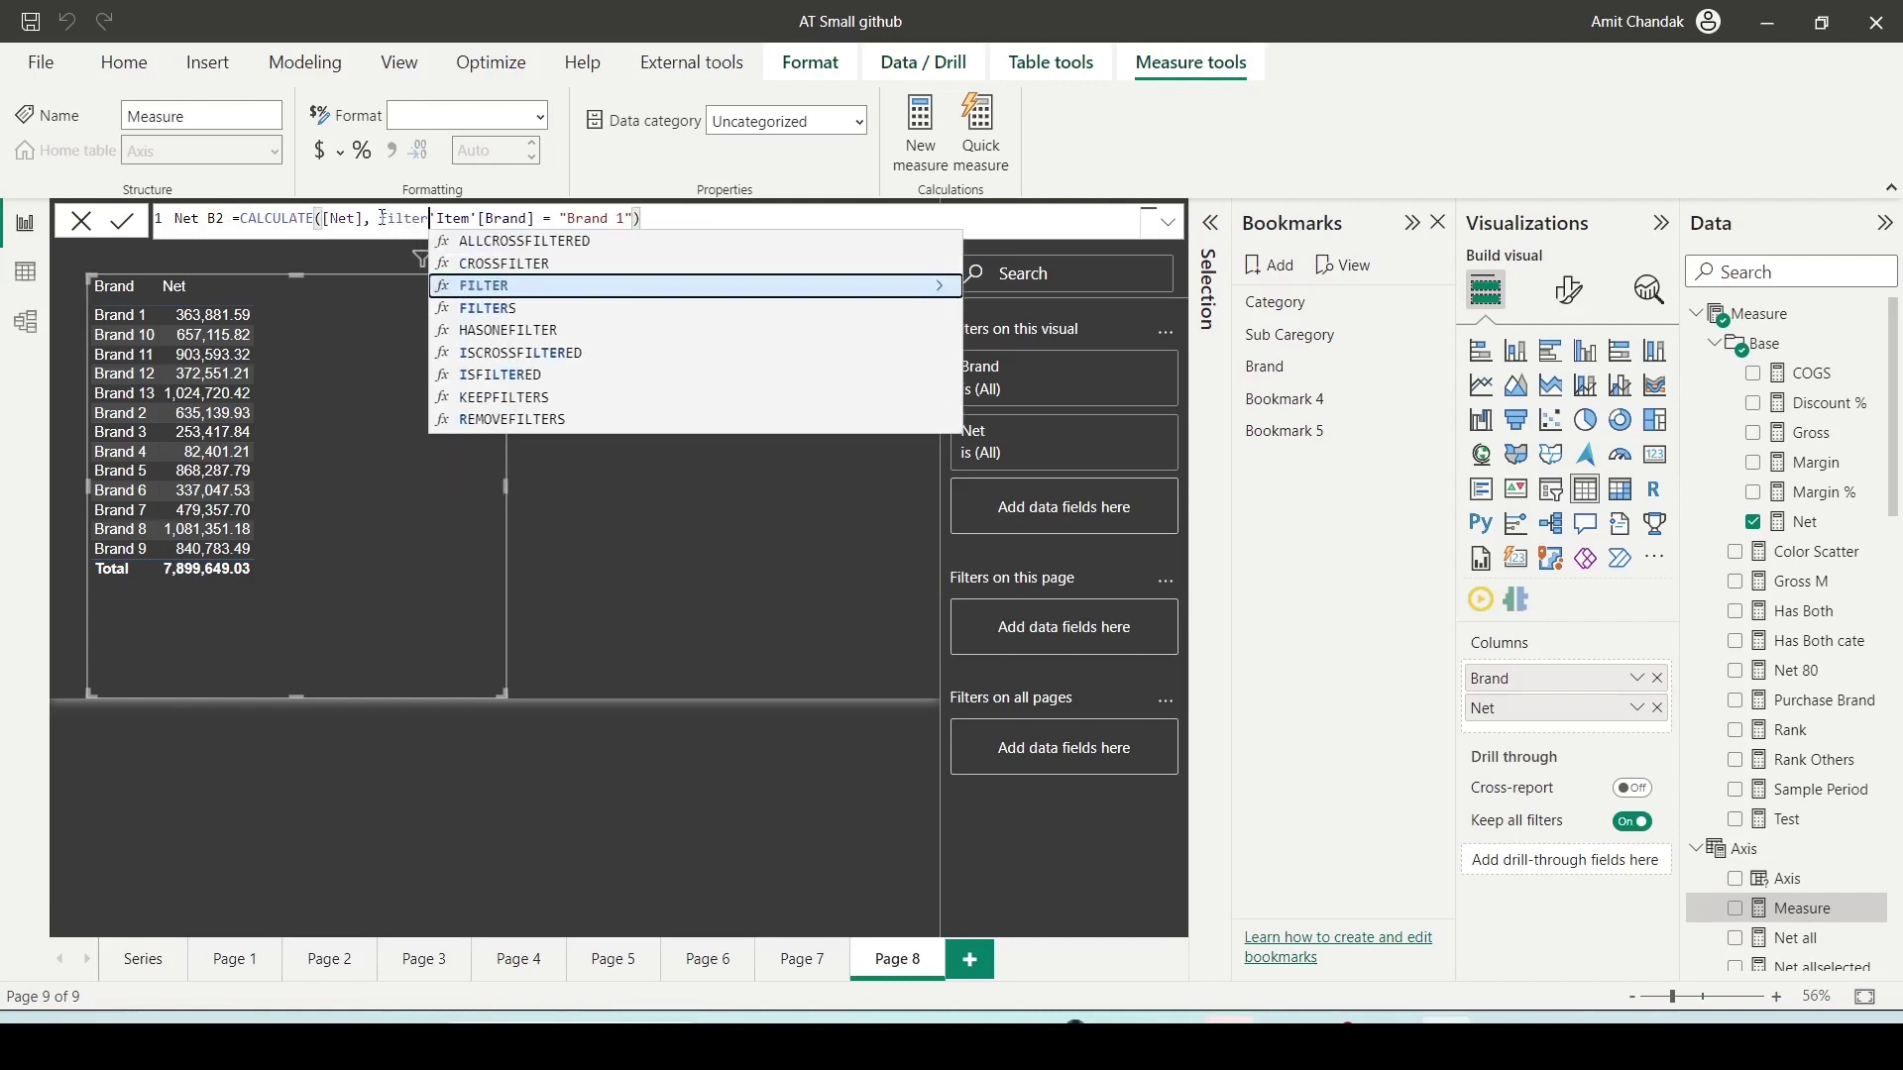
text( Ite)
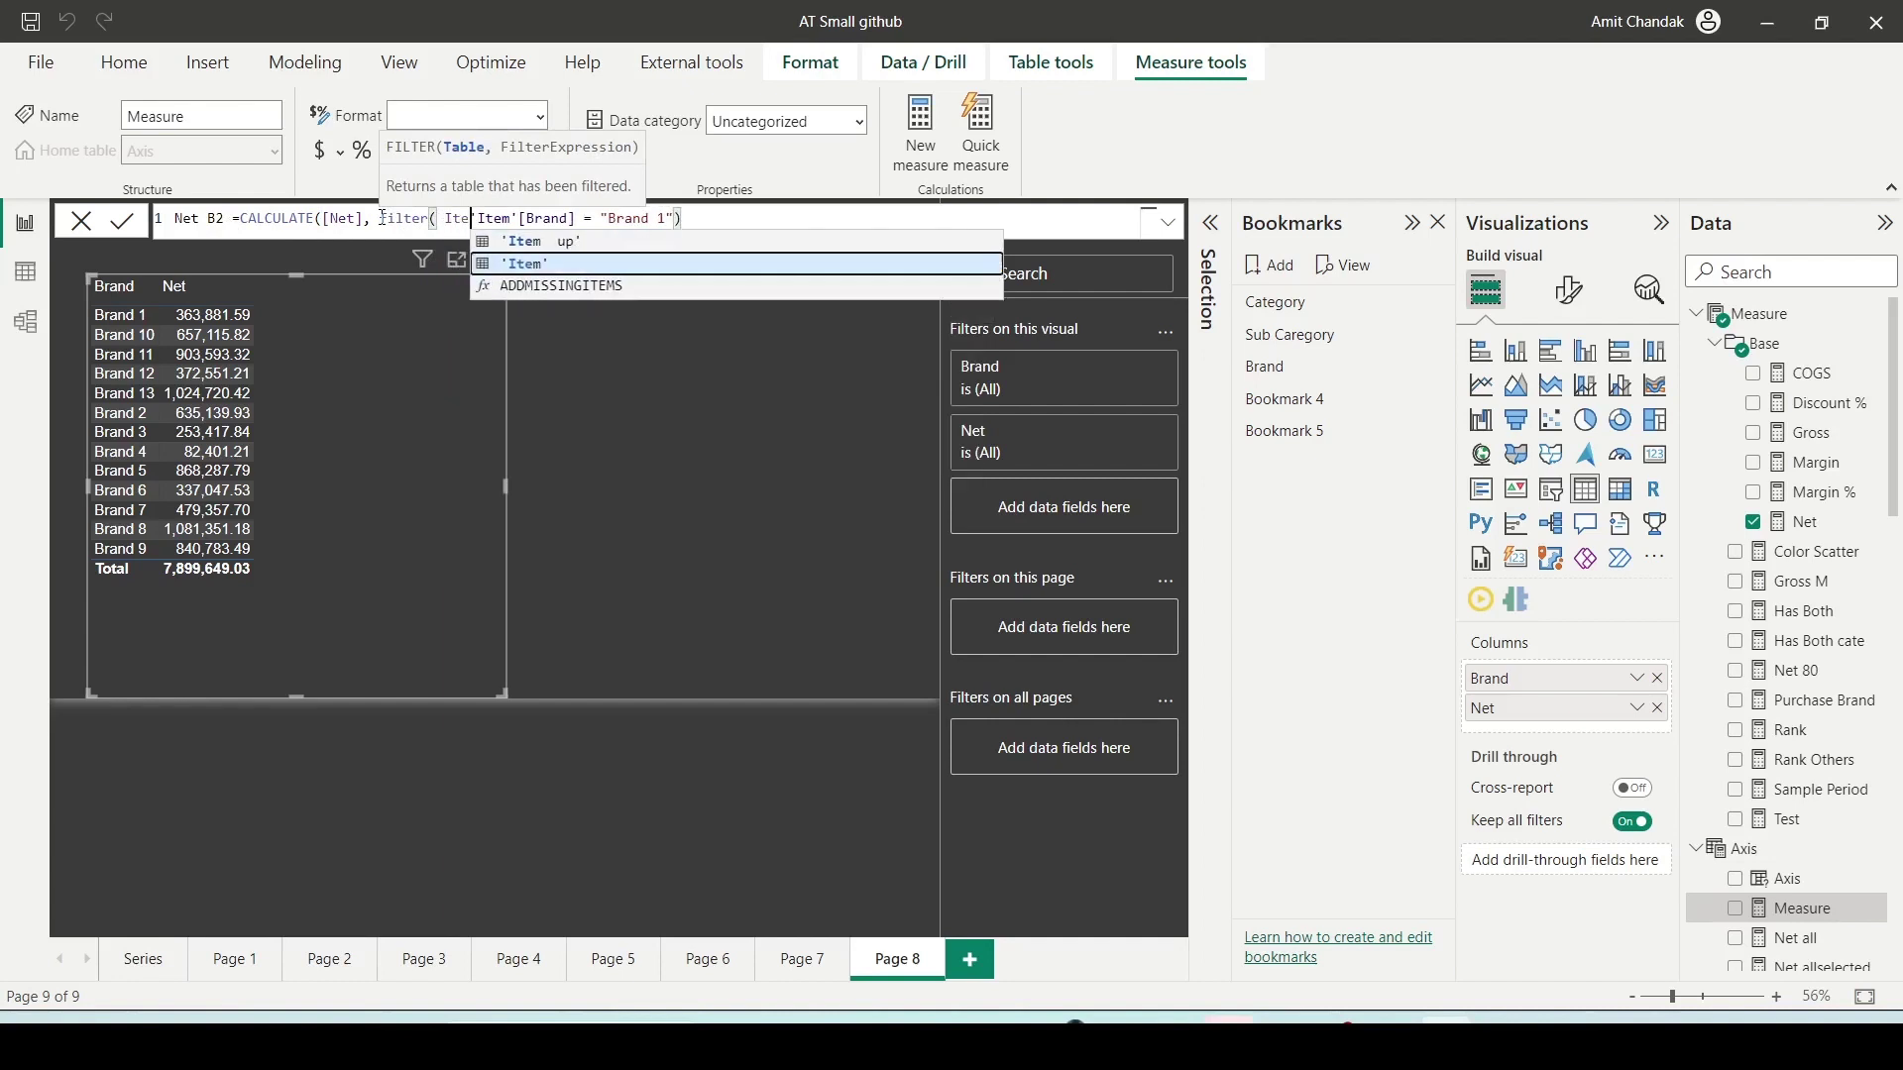
key(Tab)
text(,)
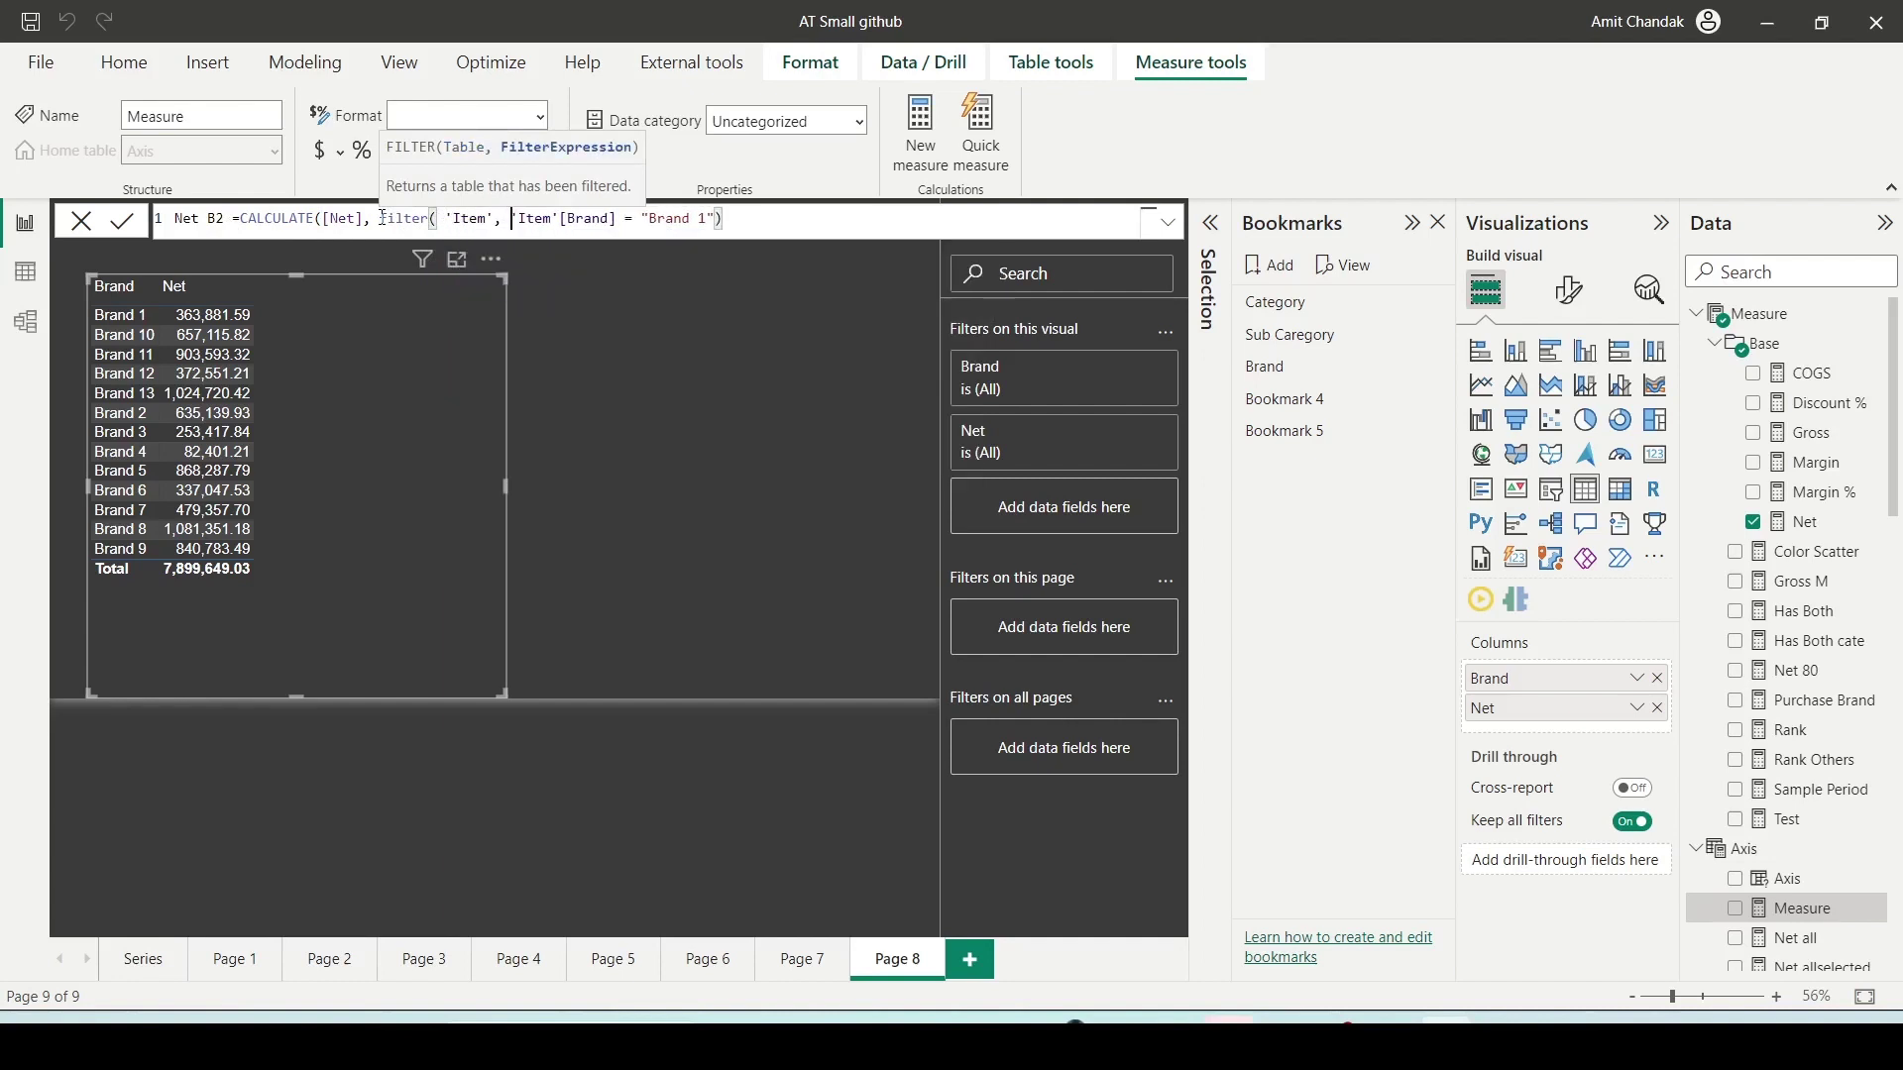
Step: Fix the closing parentheses and commit Net B2 = CALCULATE([Net], filter('Item', 'Item'[Brand] = "Brand 1"))
click(800, 219)
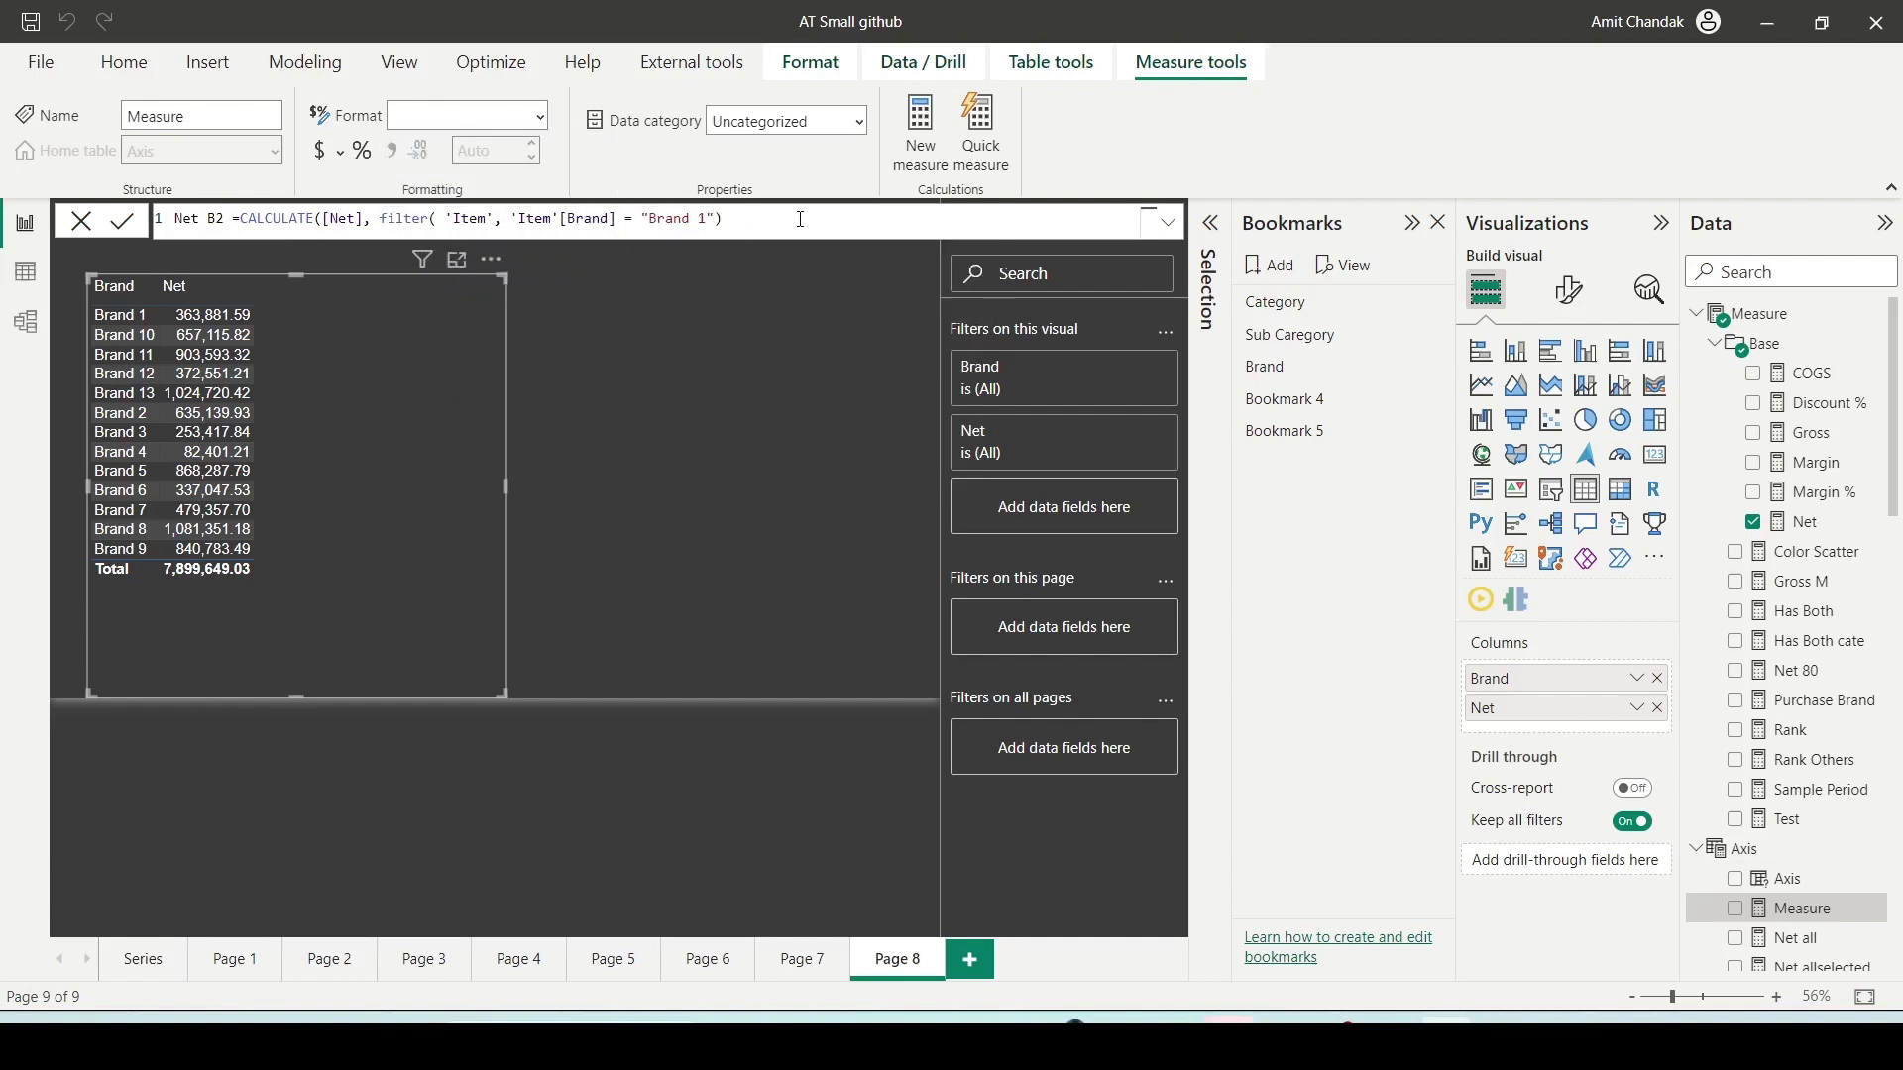
text(()
click(1267, 537)
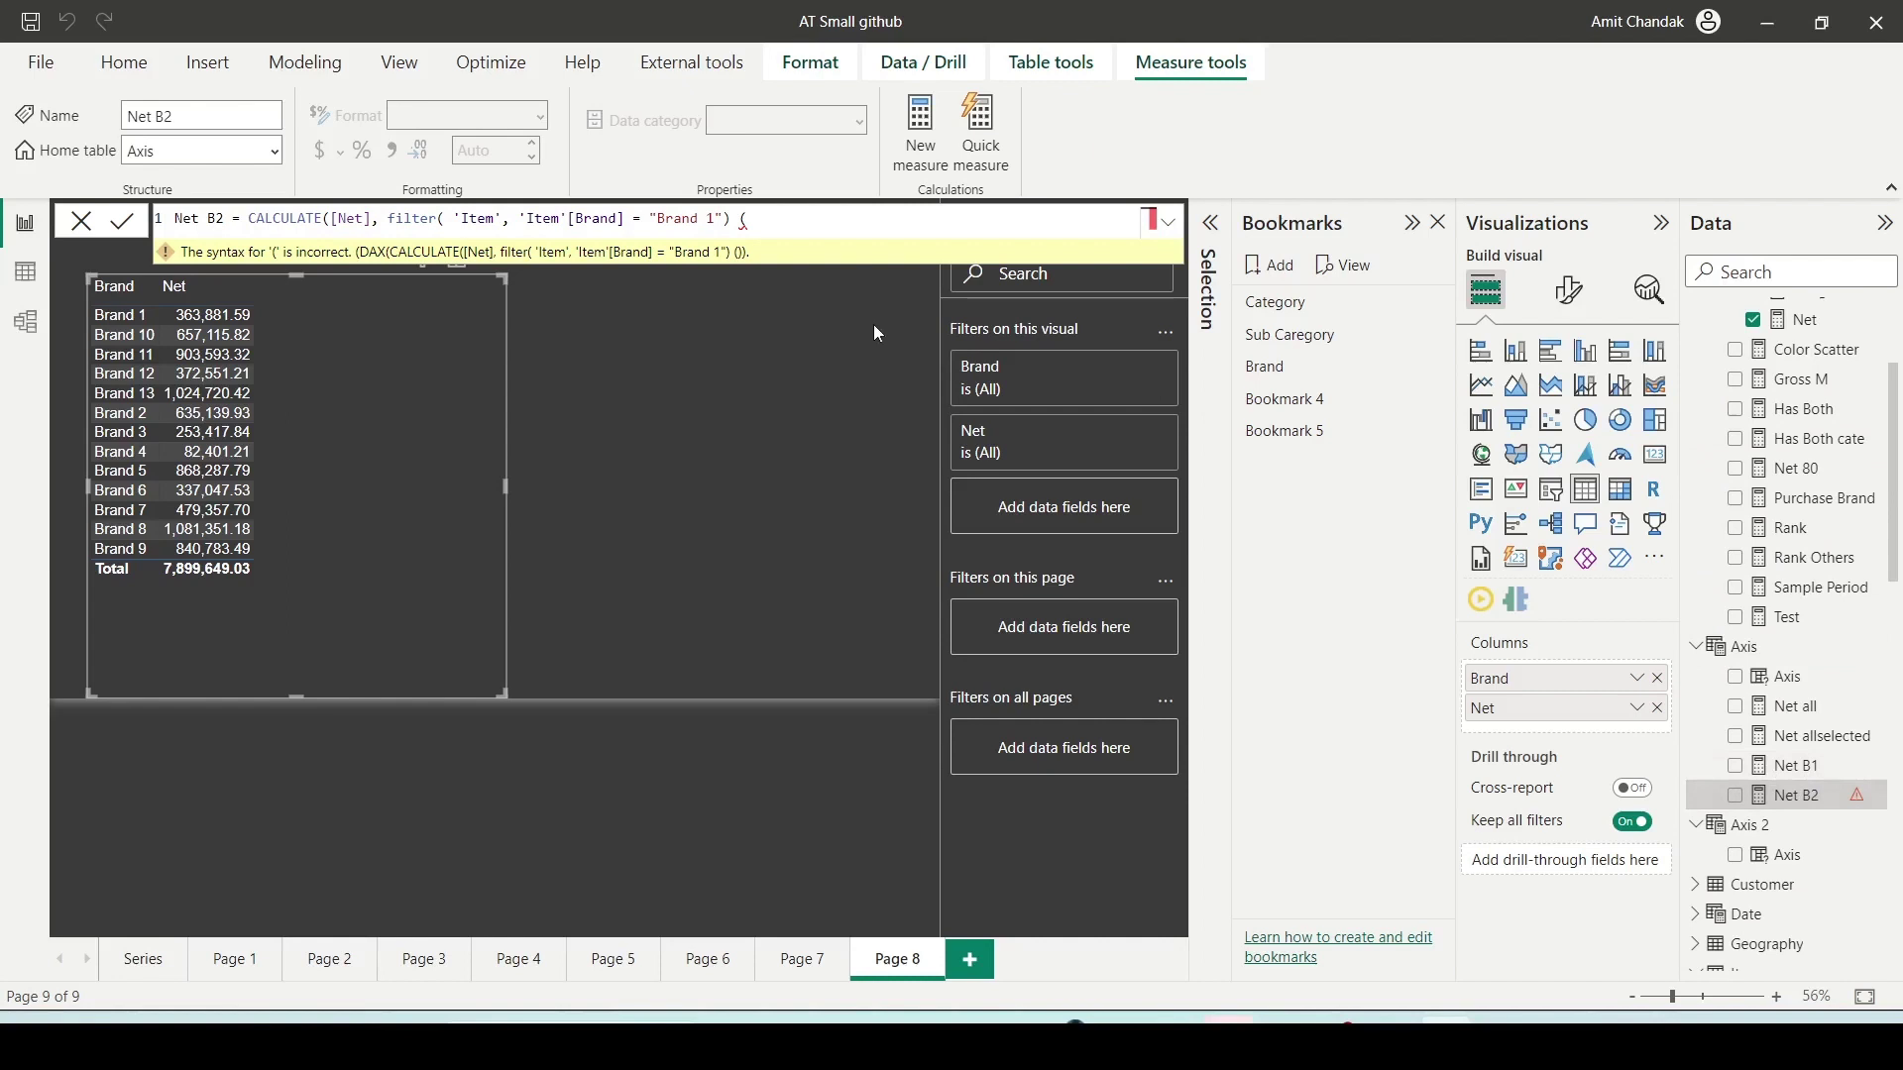
key(BackSpace)
text())
key(Return)
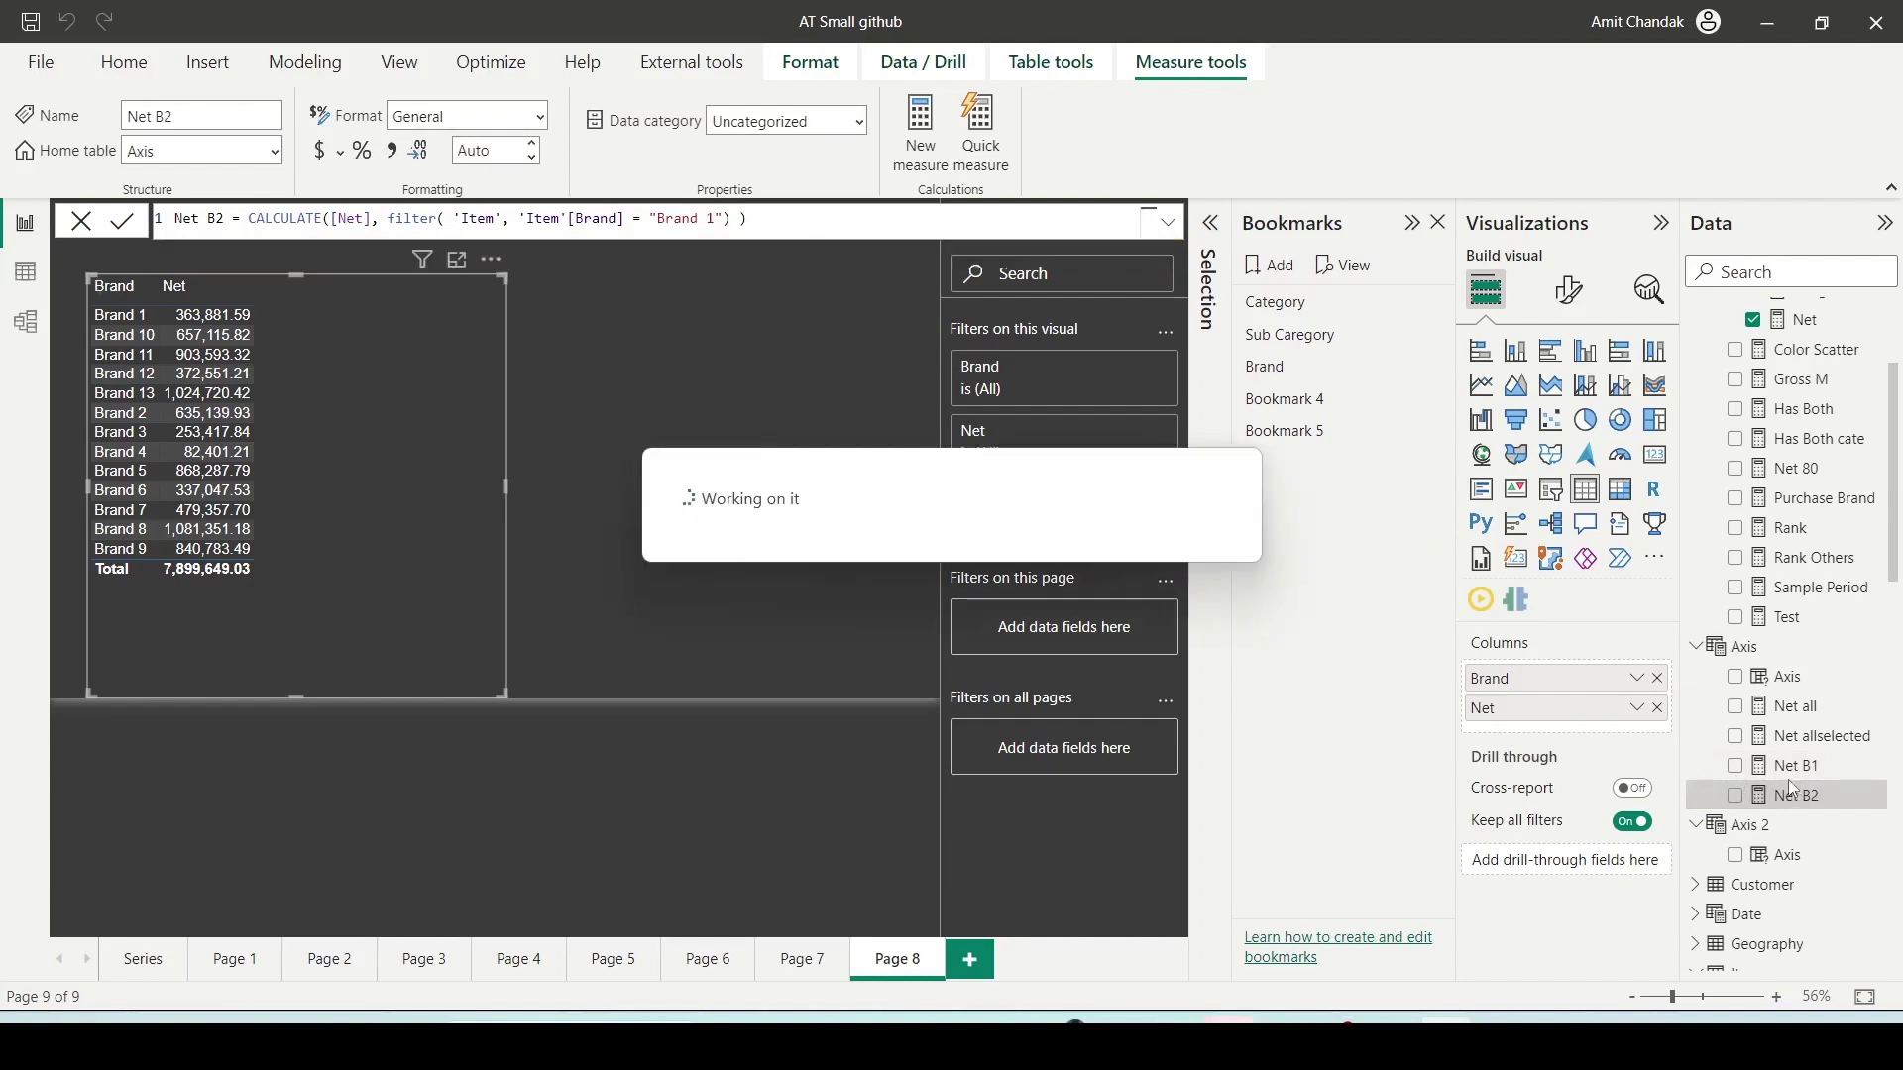
Step: Add Net B1 and Net B2 columns to the Brand table and display Net B1's DAX formula
drag(1791, 766, 360, 359)
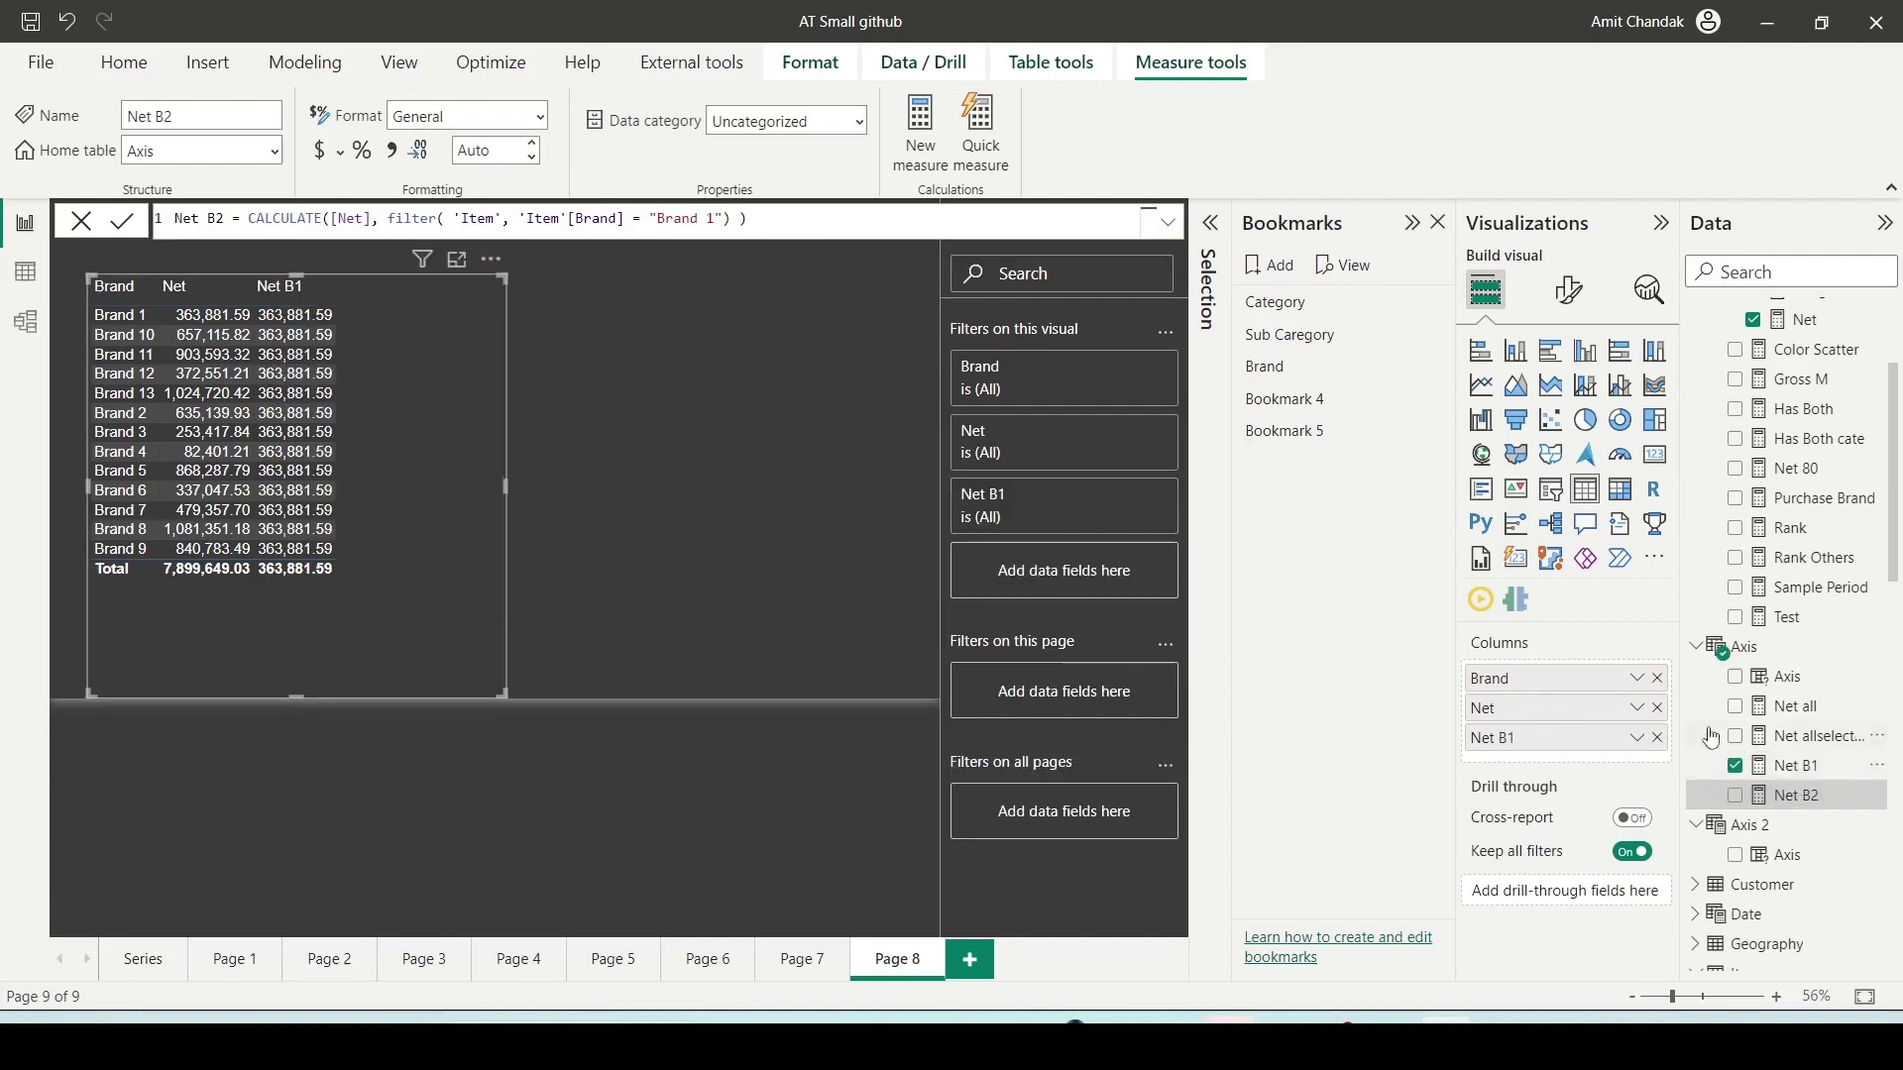
drag(1794, 795, 416, 392)
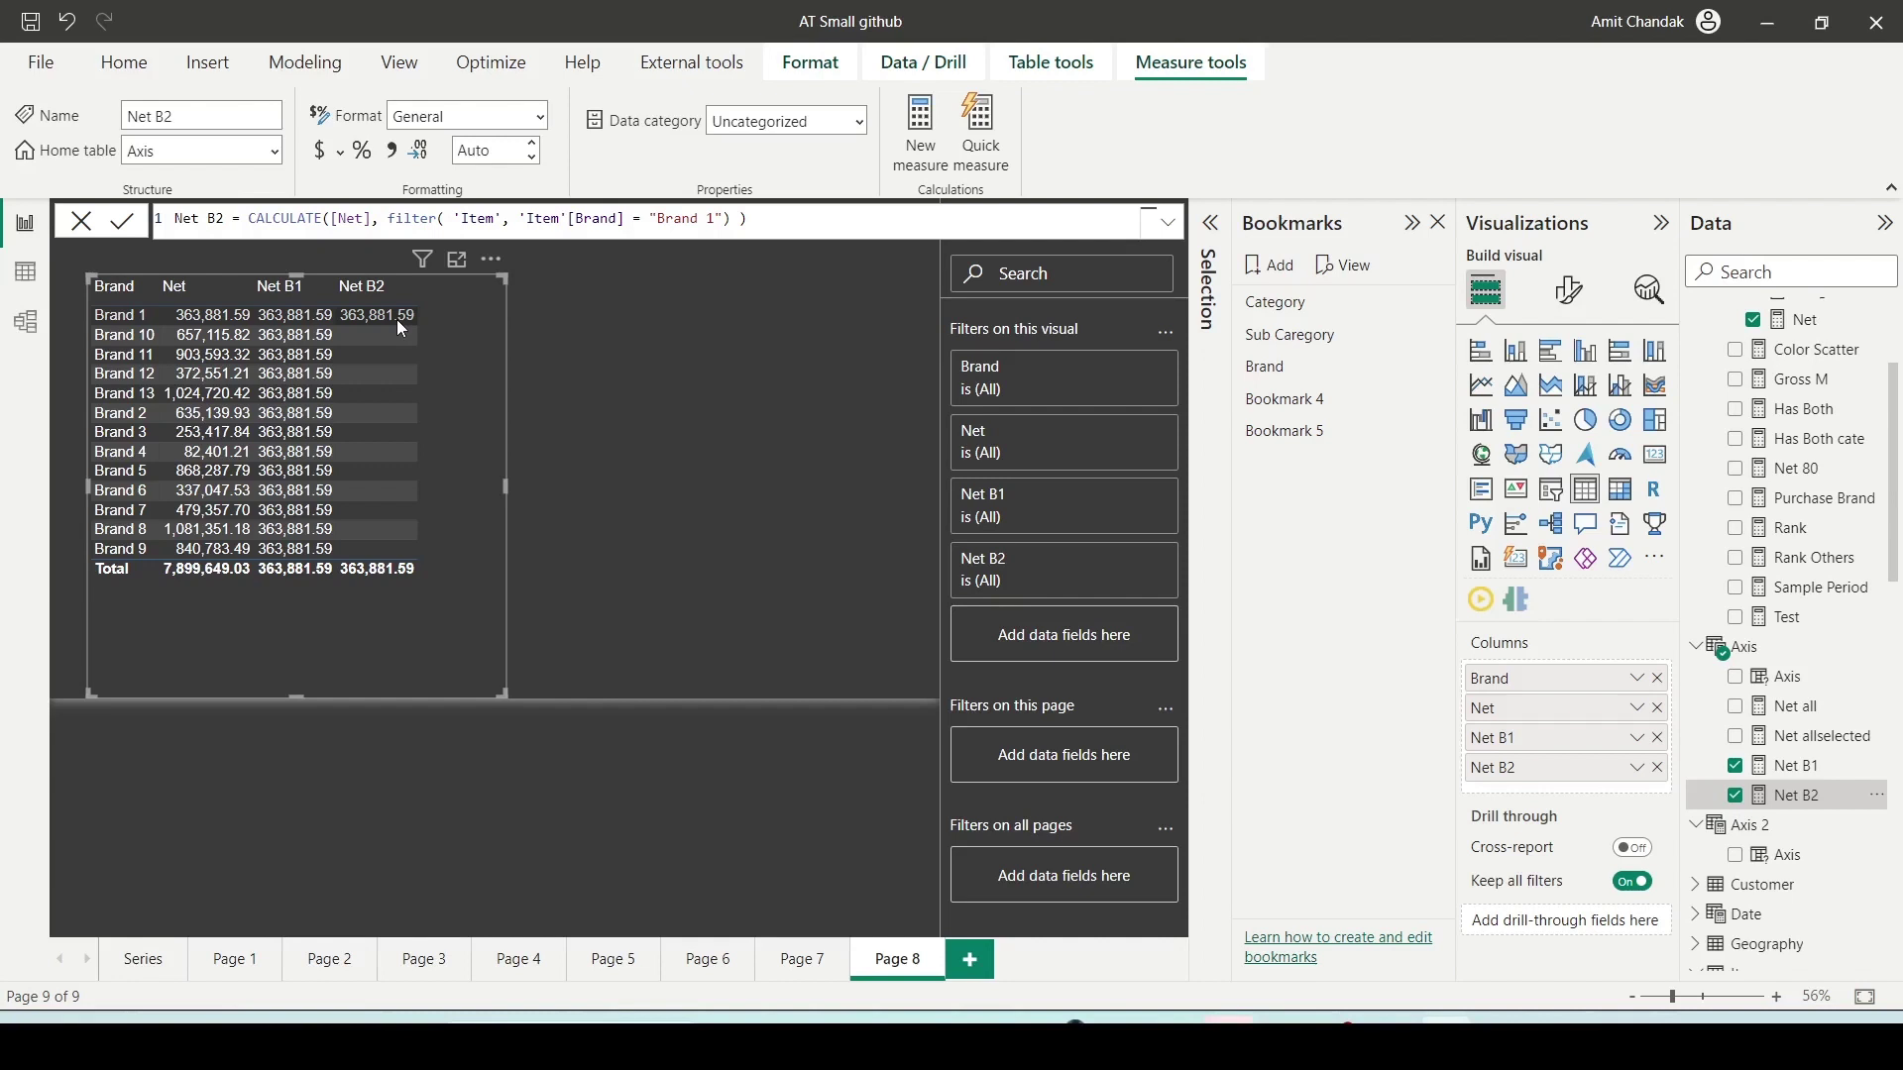
click(1775, 771)
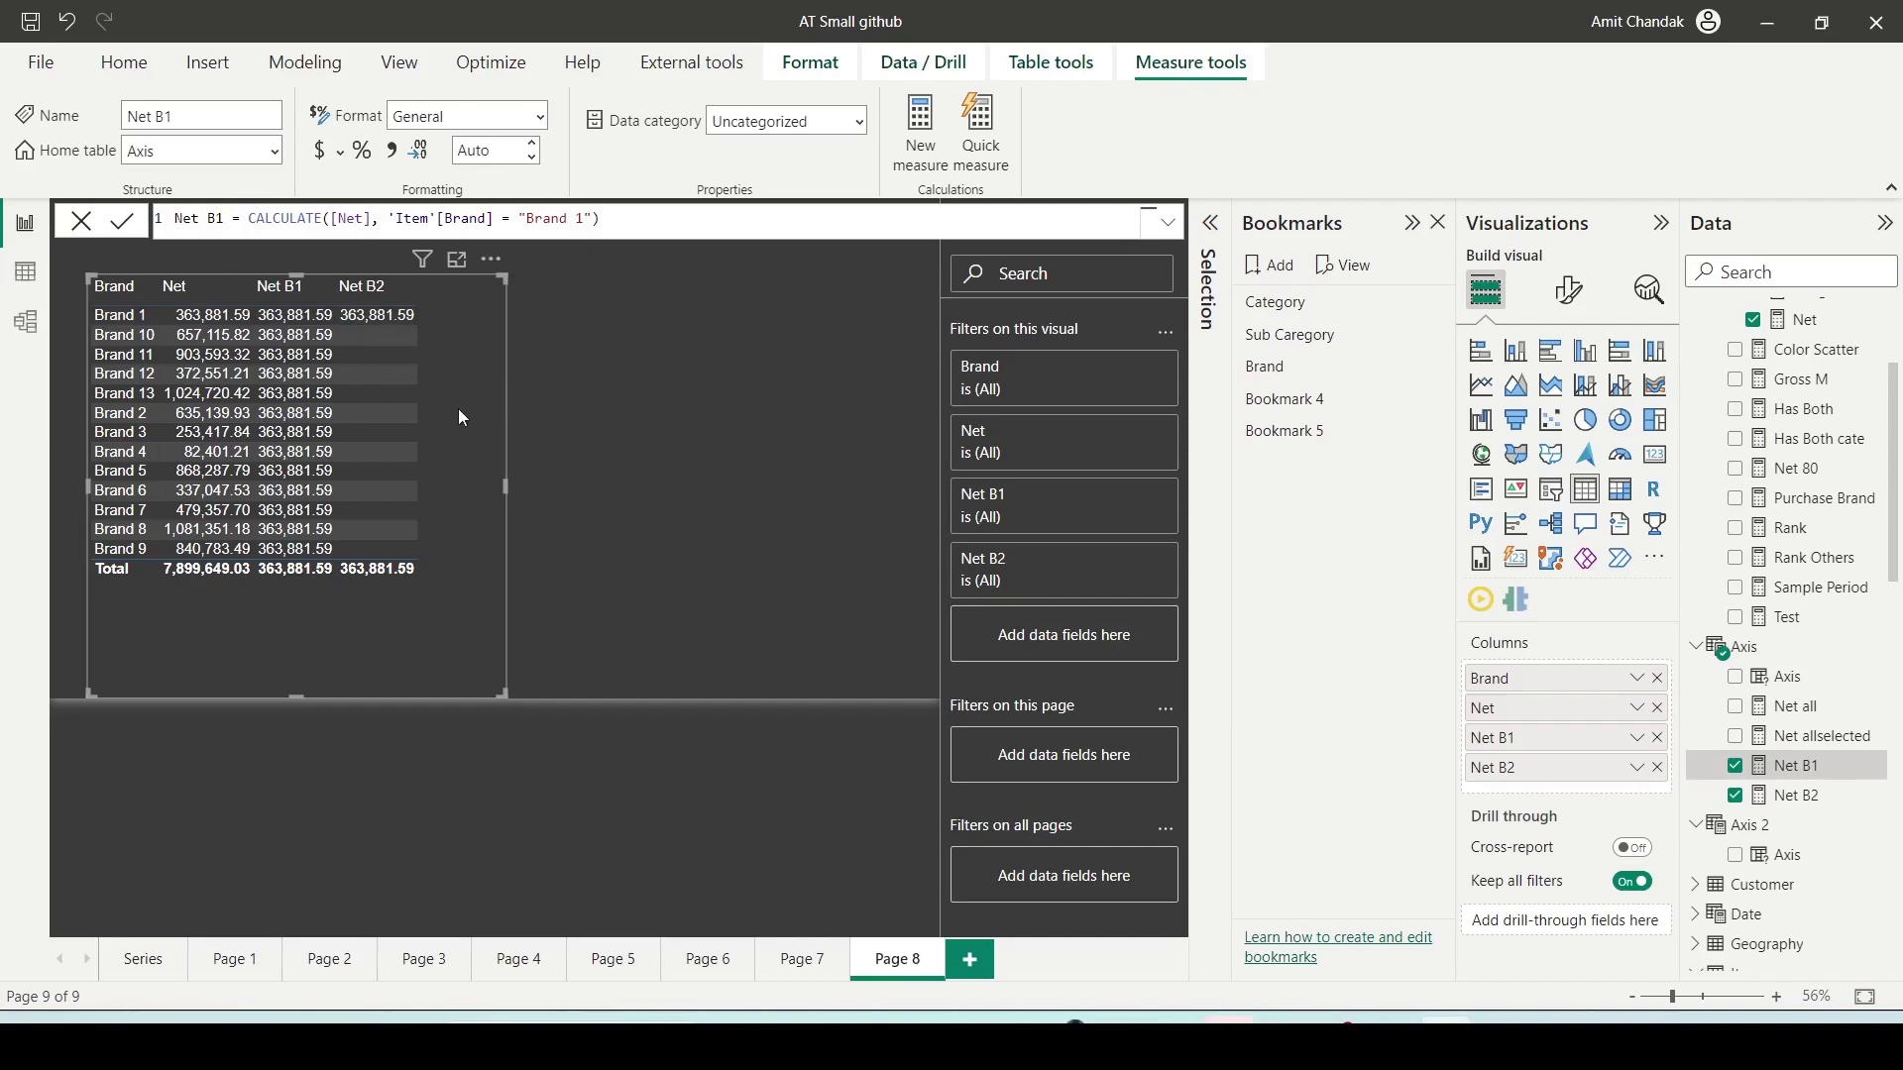
Step: Duplicate the Brand table beside the original and swap its Brand column for Item Category
key(ctrl+c)
key(ctrl+v)
drag(458, 410, 863, 415)
scroll(1725, 654, down, 3)
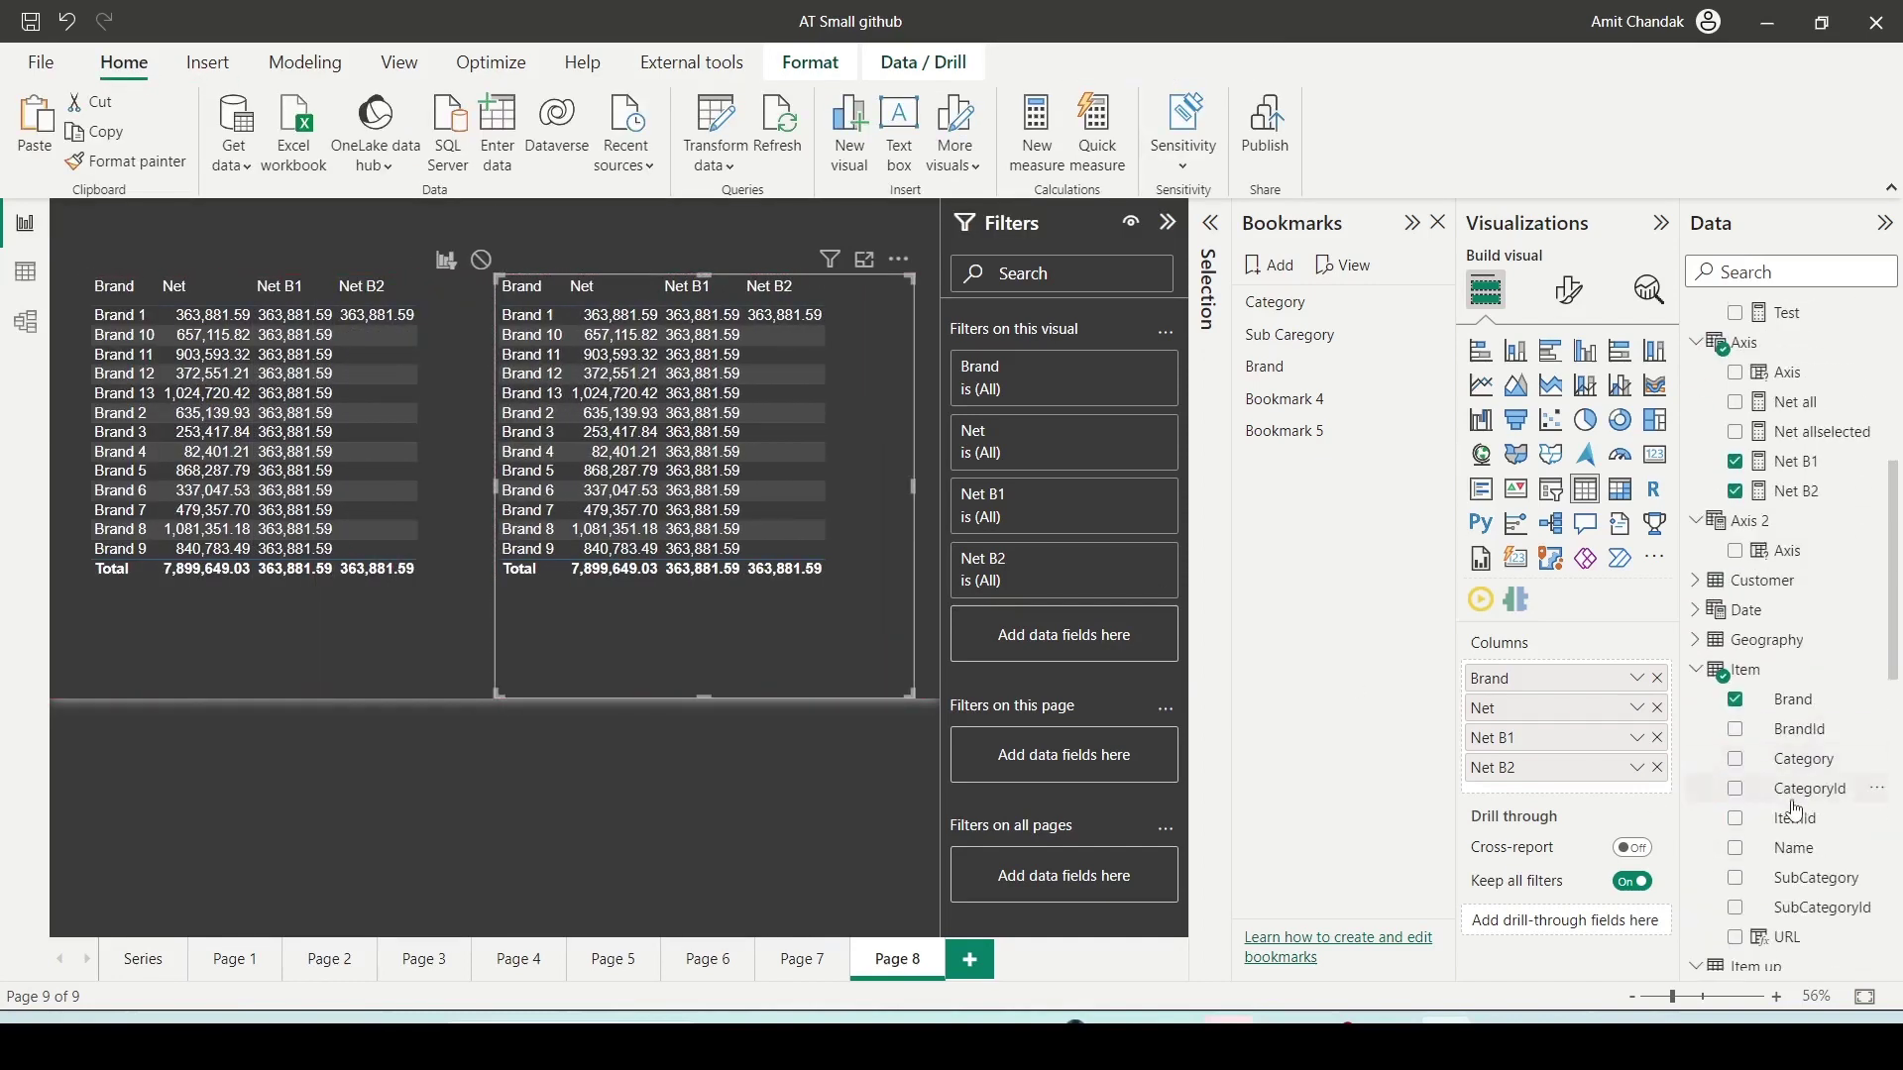
drag(1791, 760, 1584, 692)
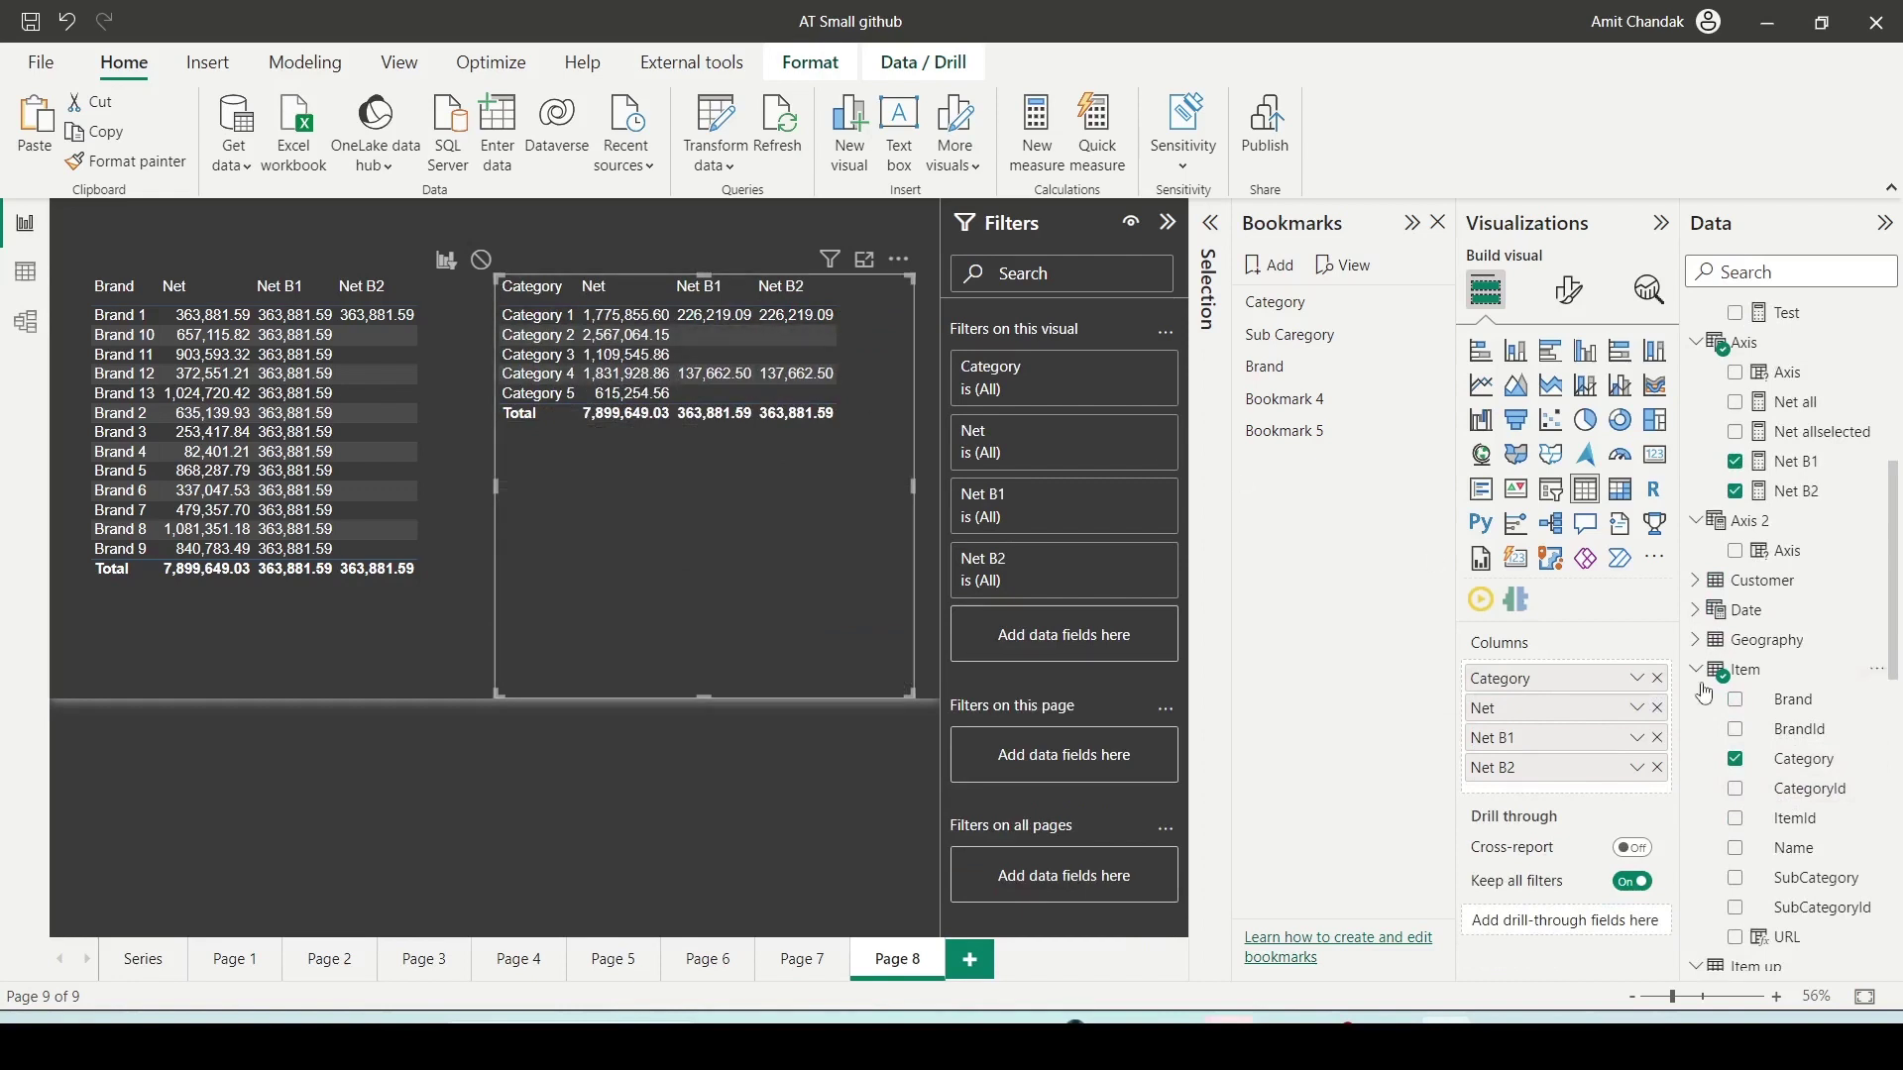
Step: Widen the original Brand table toward the left
click(406, 615)
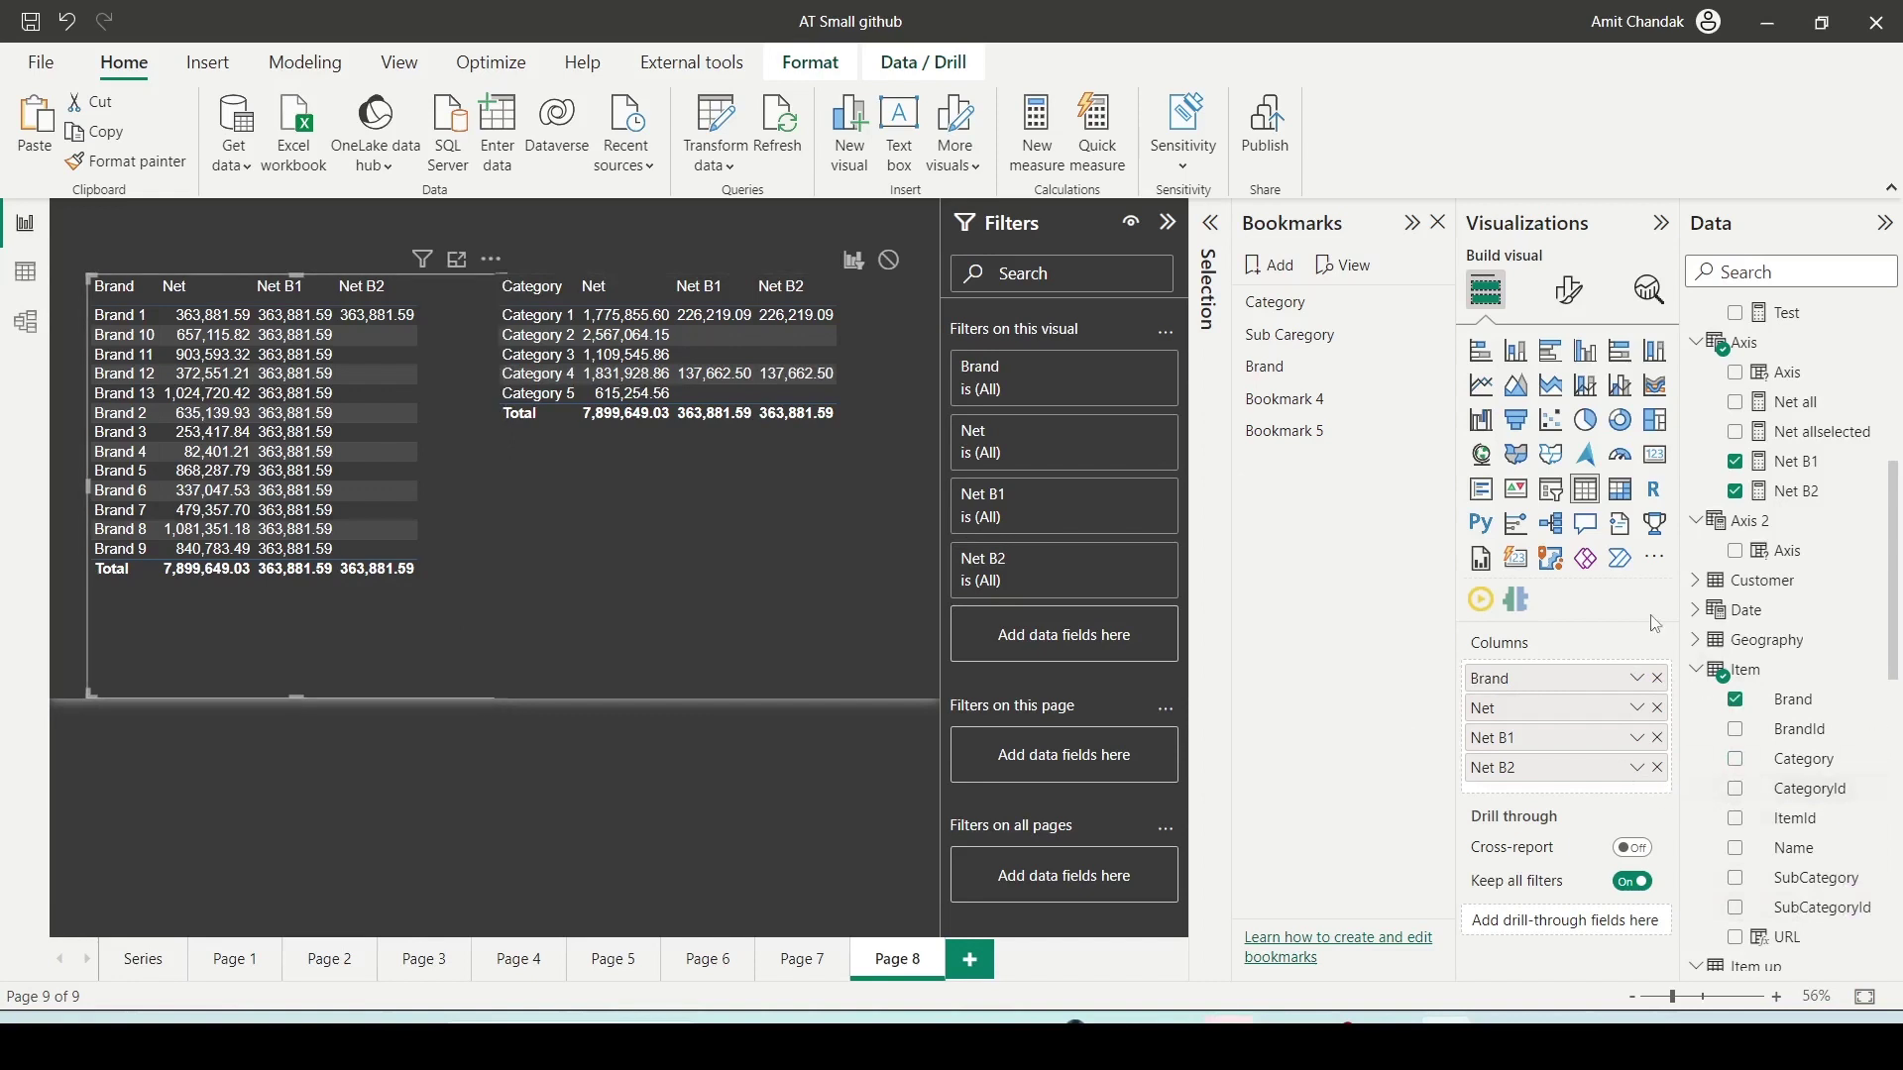
scroll(1851, 739, down, 3)
scroll(1843, 739, down, 2)
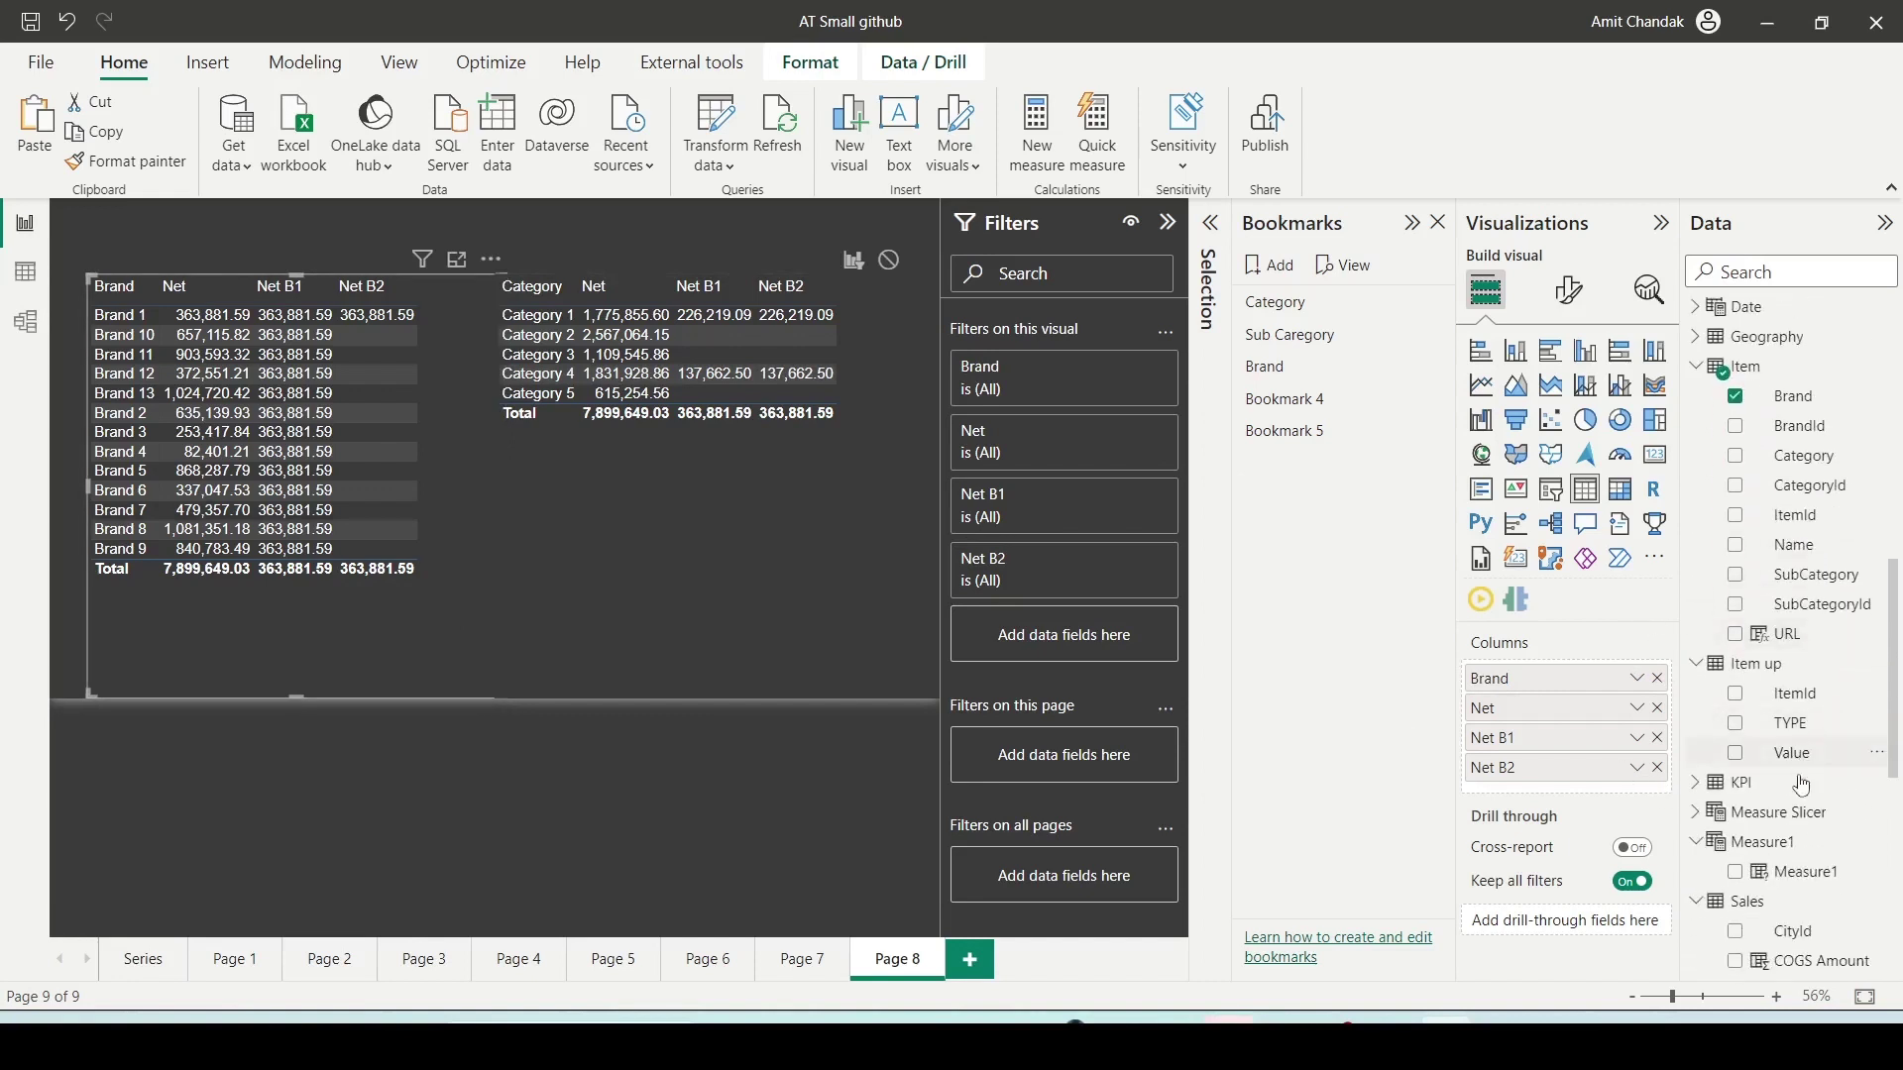
scroll(1802, 784, down, 2)
scroll(1799, 713, up, 4)
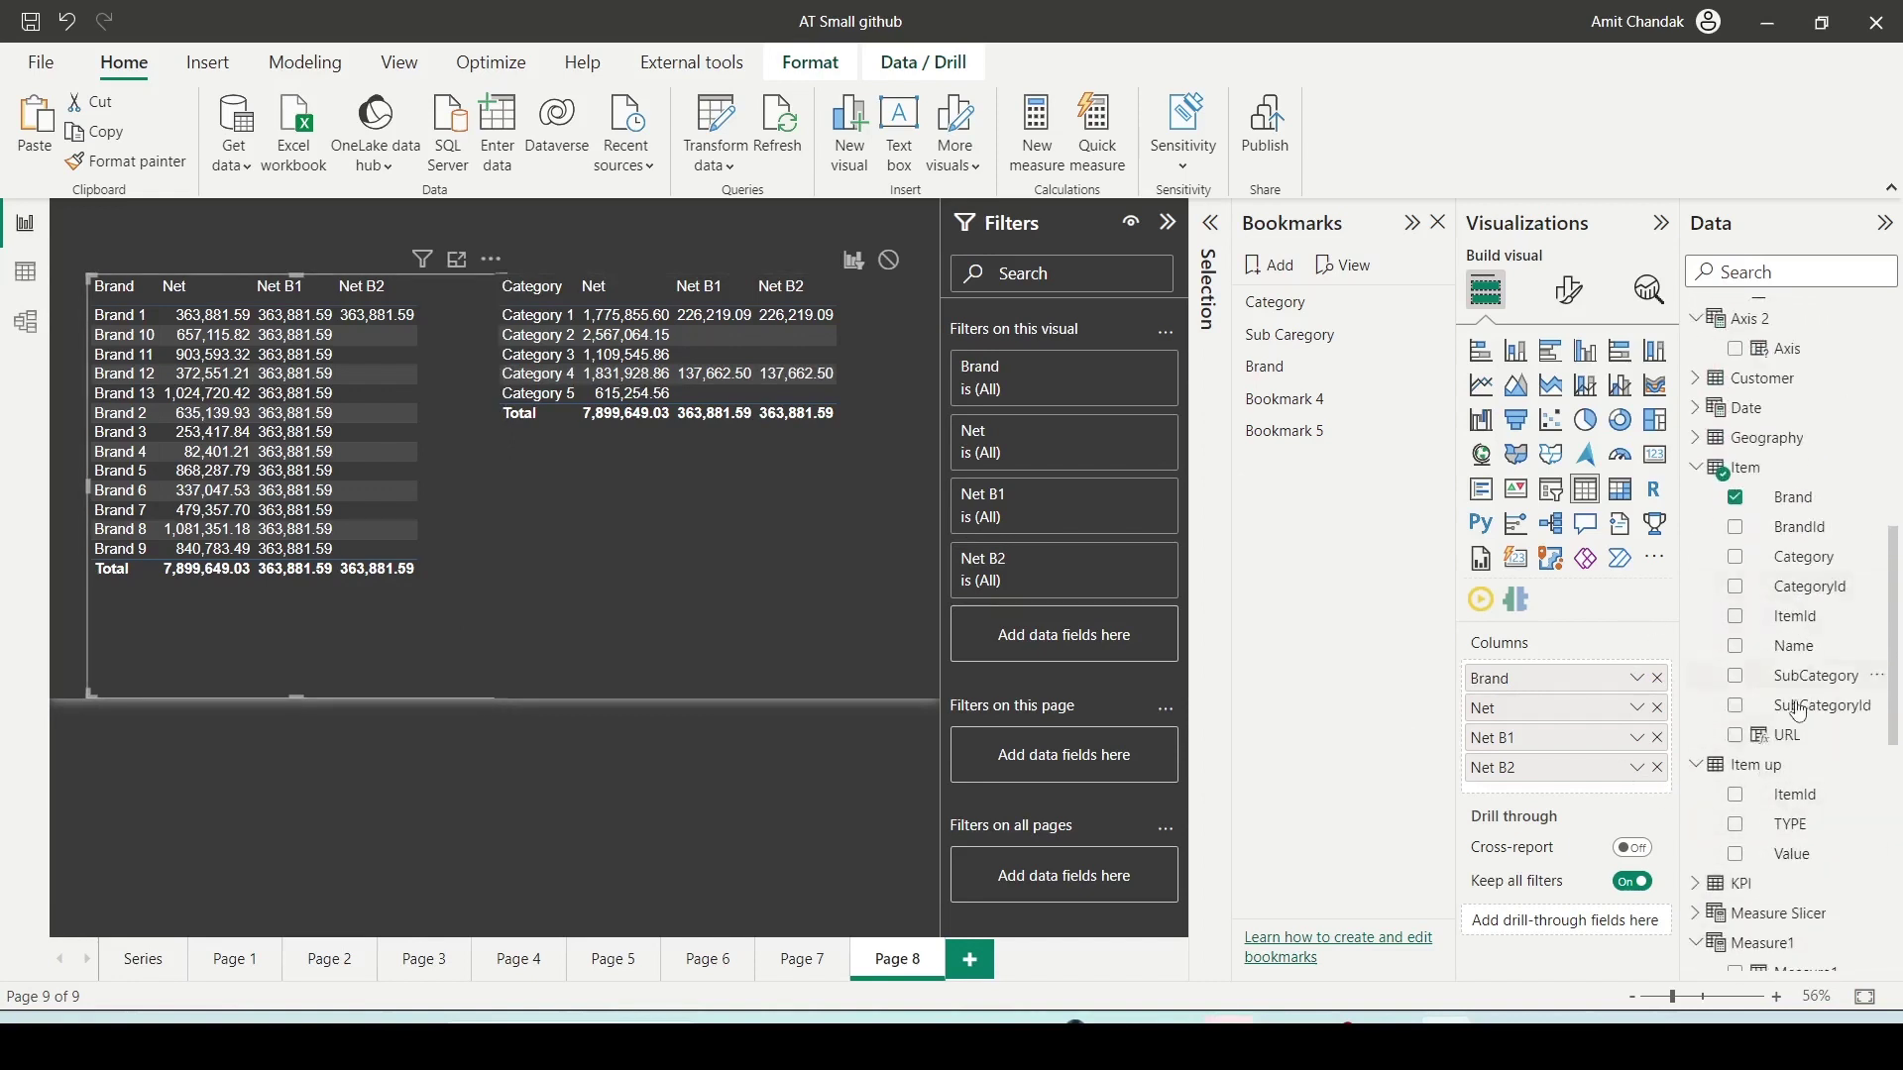
click(349, 581)
drag(83, 490, 50, 489)
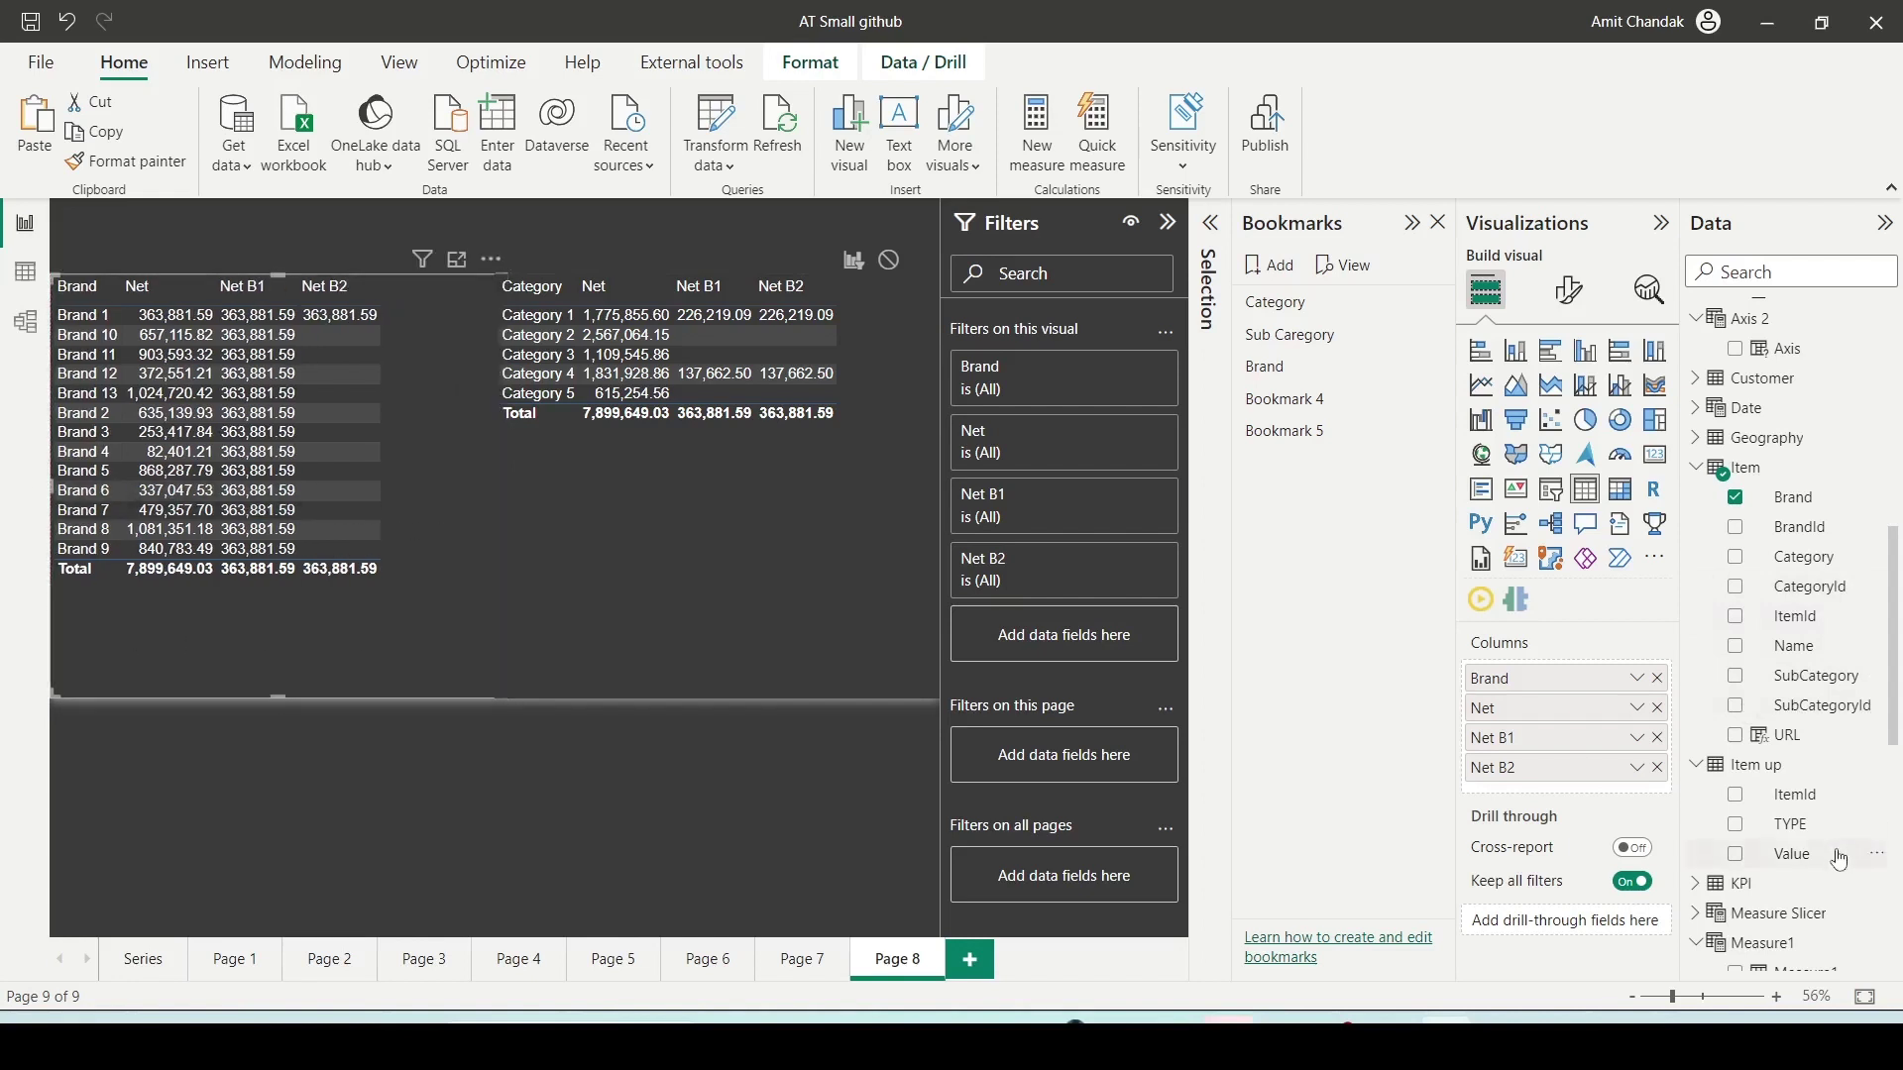
Step: Display the Net B2 measure's DAX formula in the formula bar
scroll(1840, 860, down, 6)
click(451, 650)
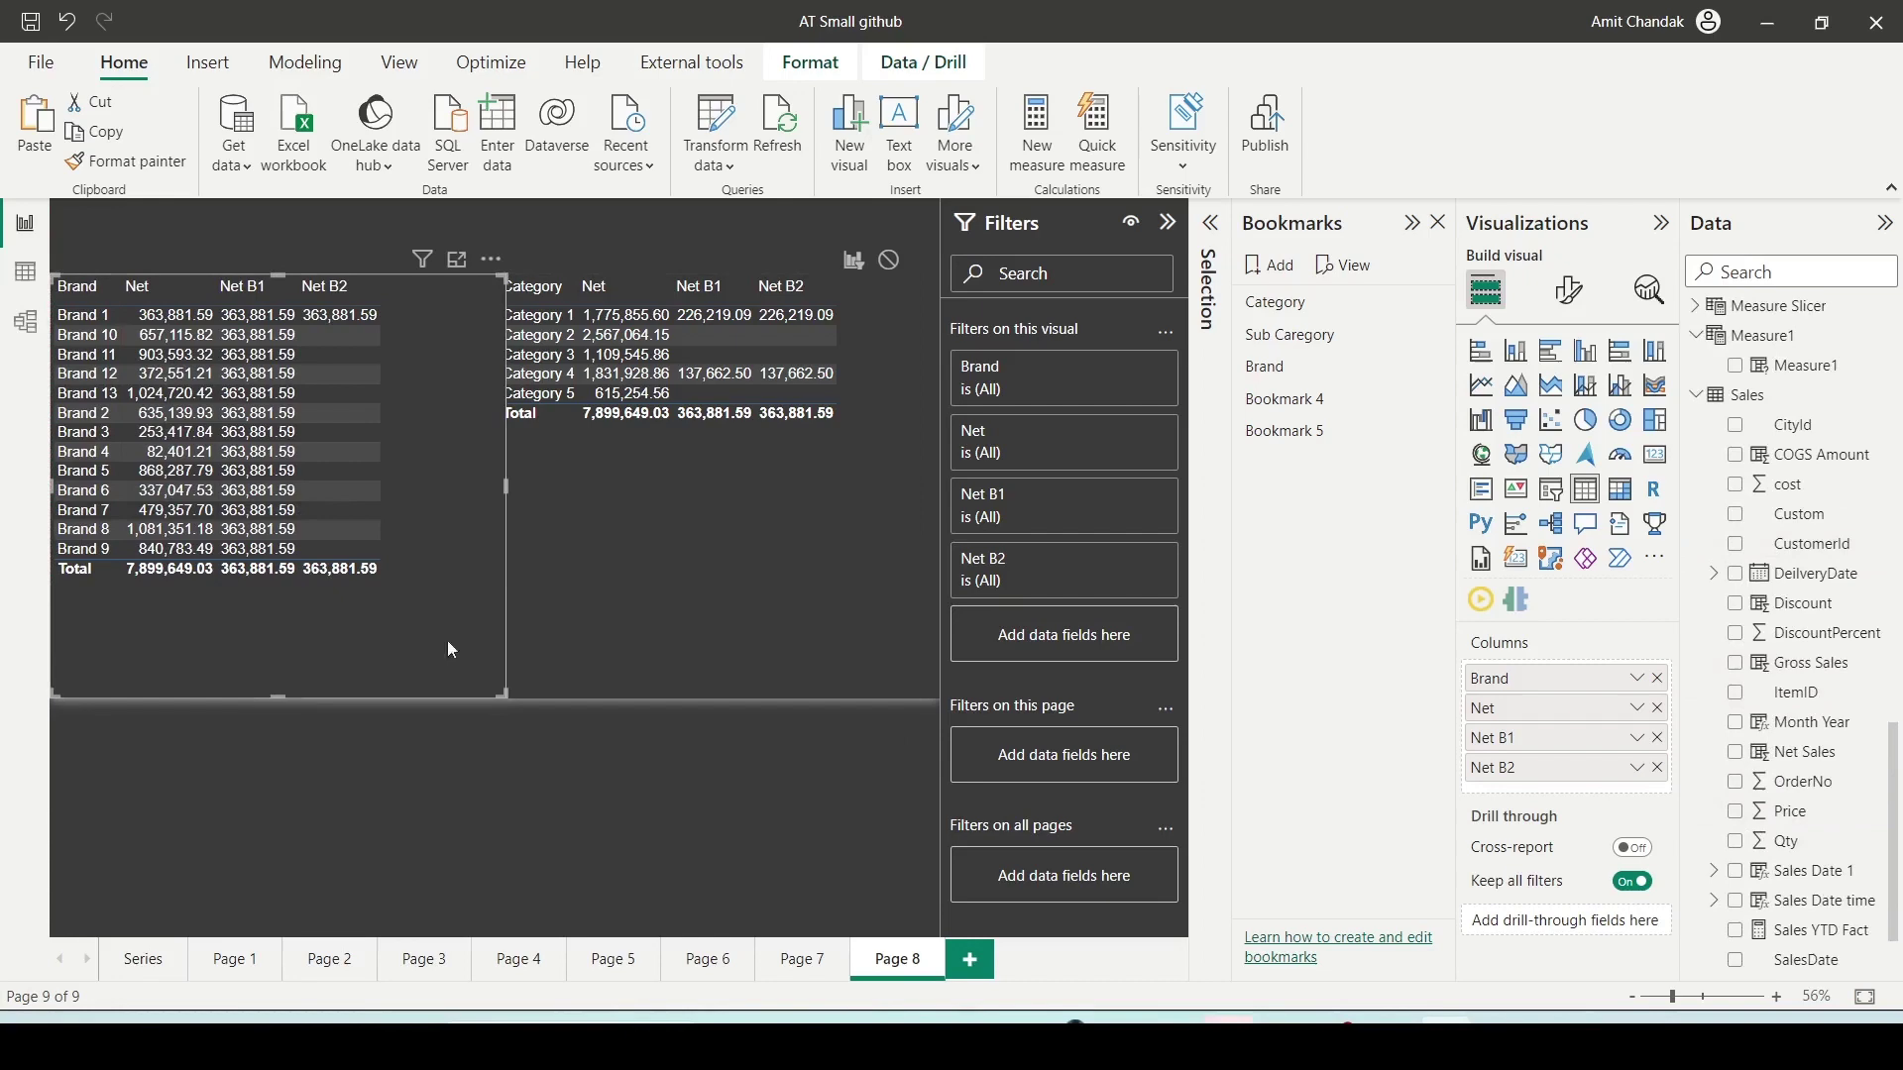
scroll(1853, 655, down, 1)
scroll(1848, 639, up, 10)
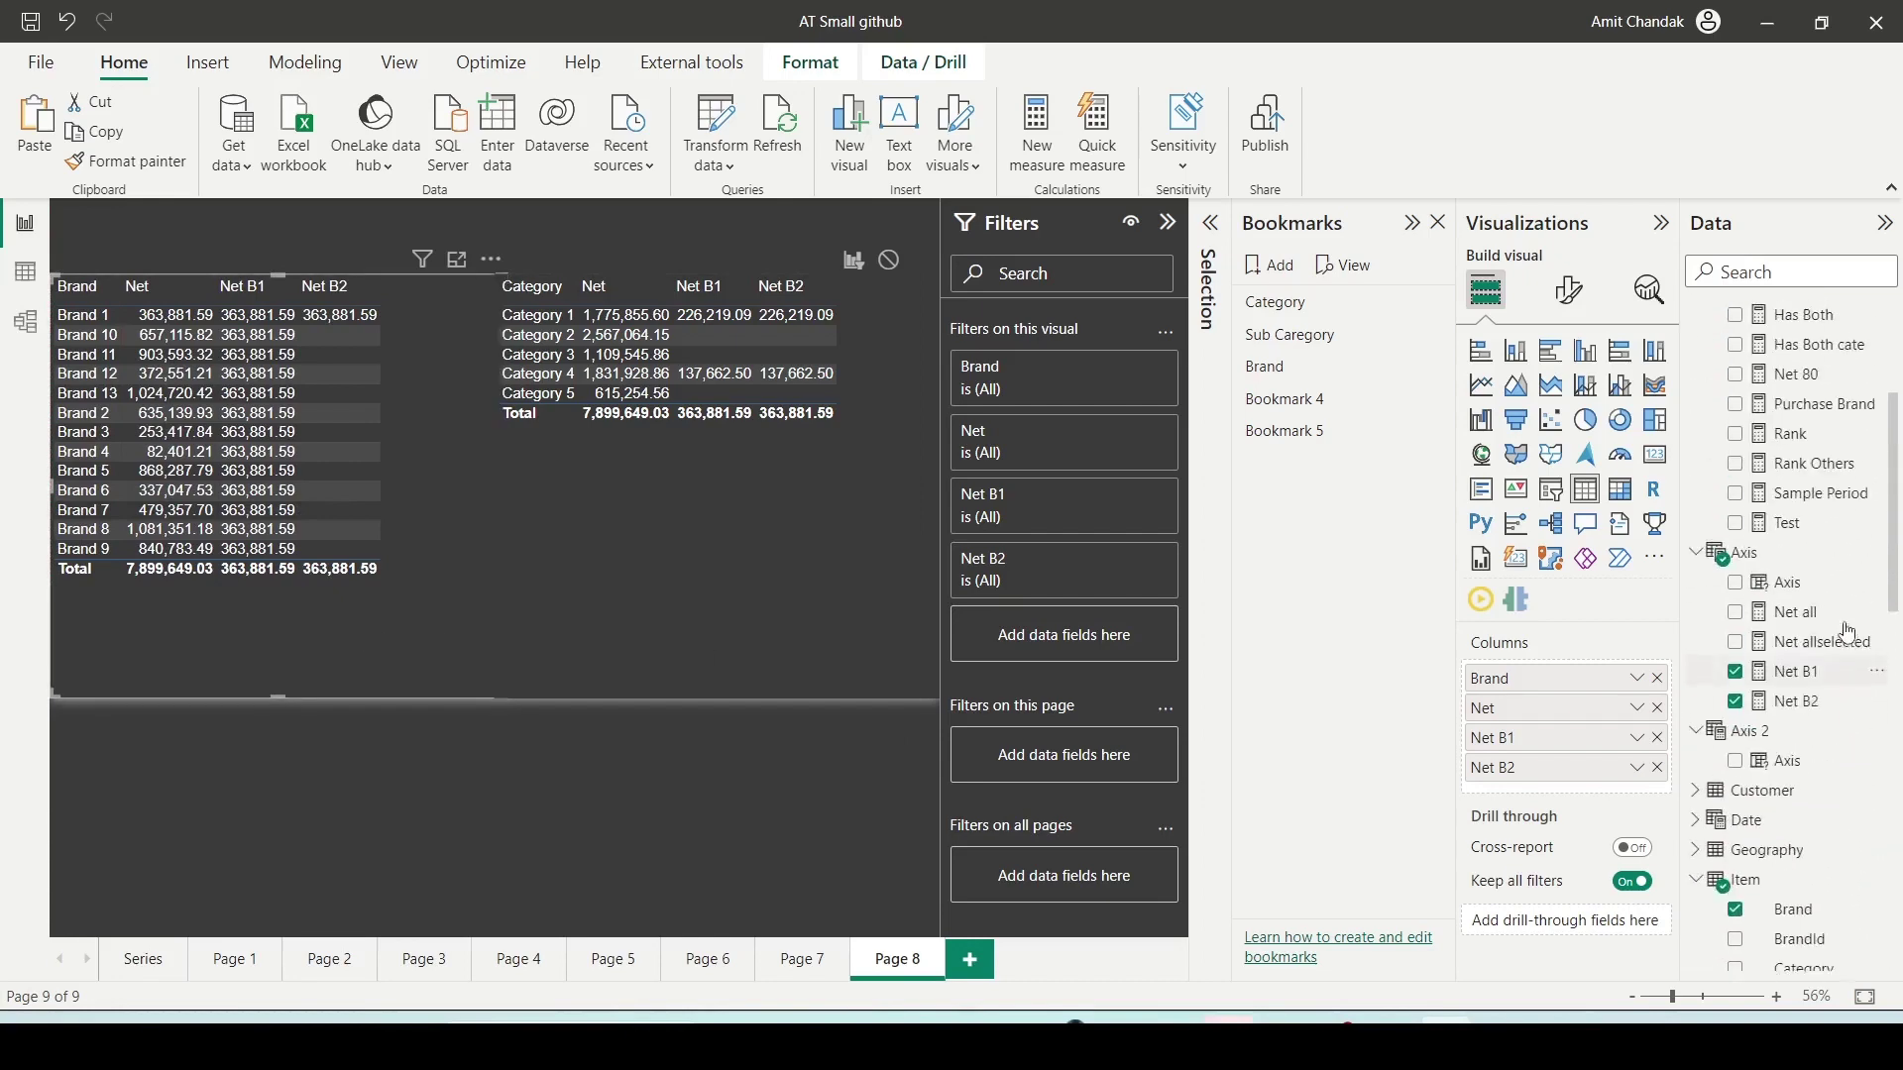
click(1795, 701)
Step: Copy Net B2's formula into a new measure and rename it Net B3
drag(751, 218, 217, 218)
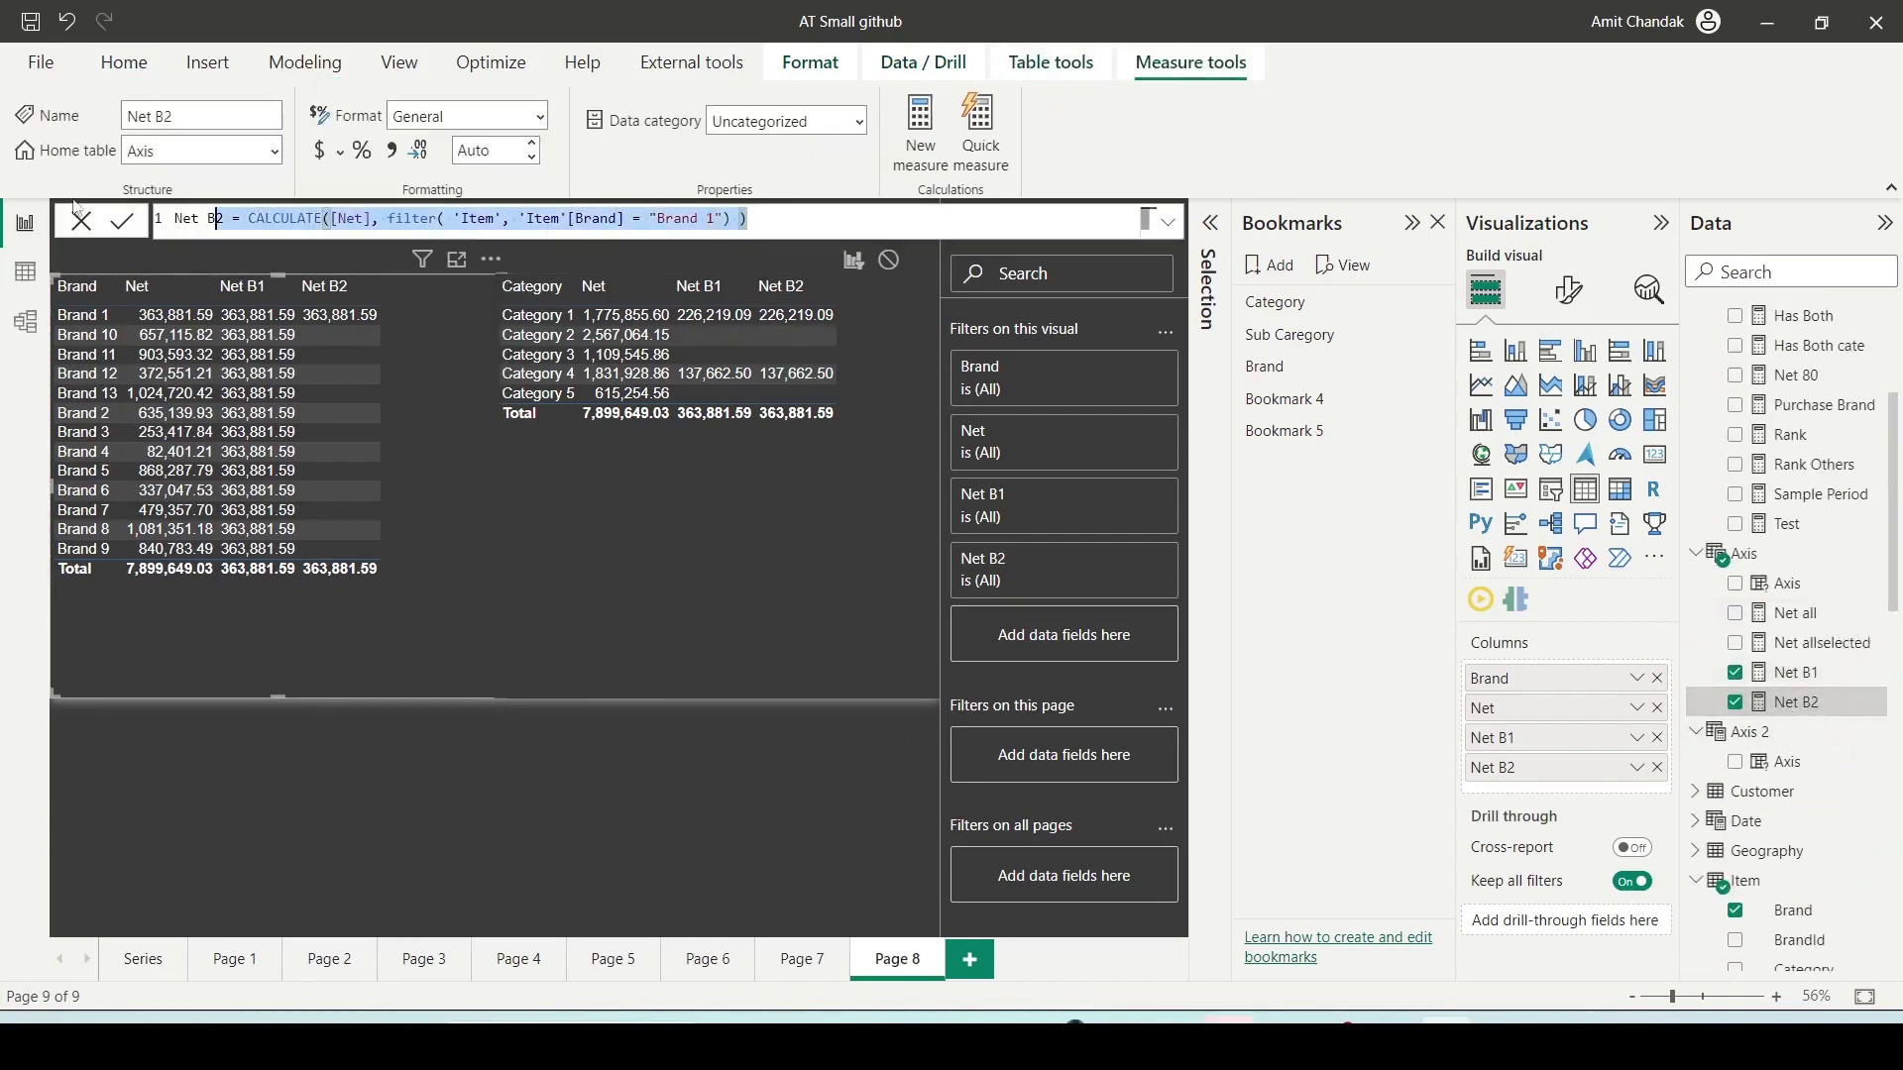
drag(74, 205, 4, 192)
key(ctrl+c)
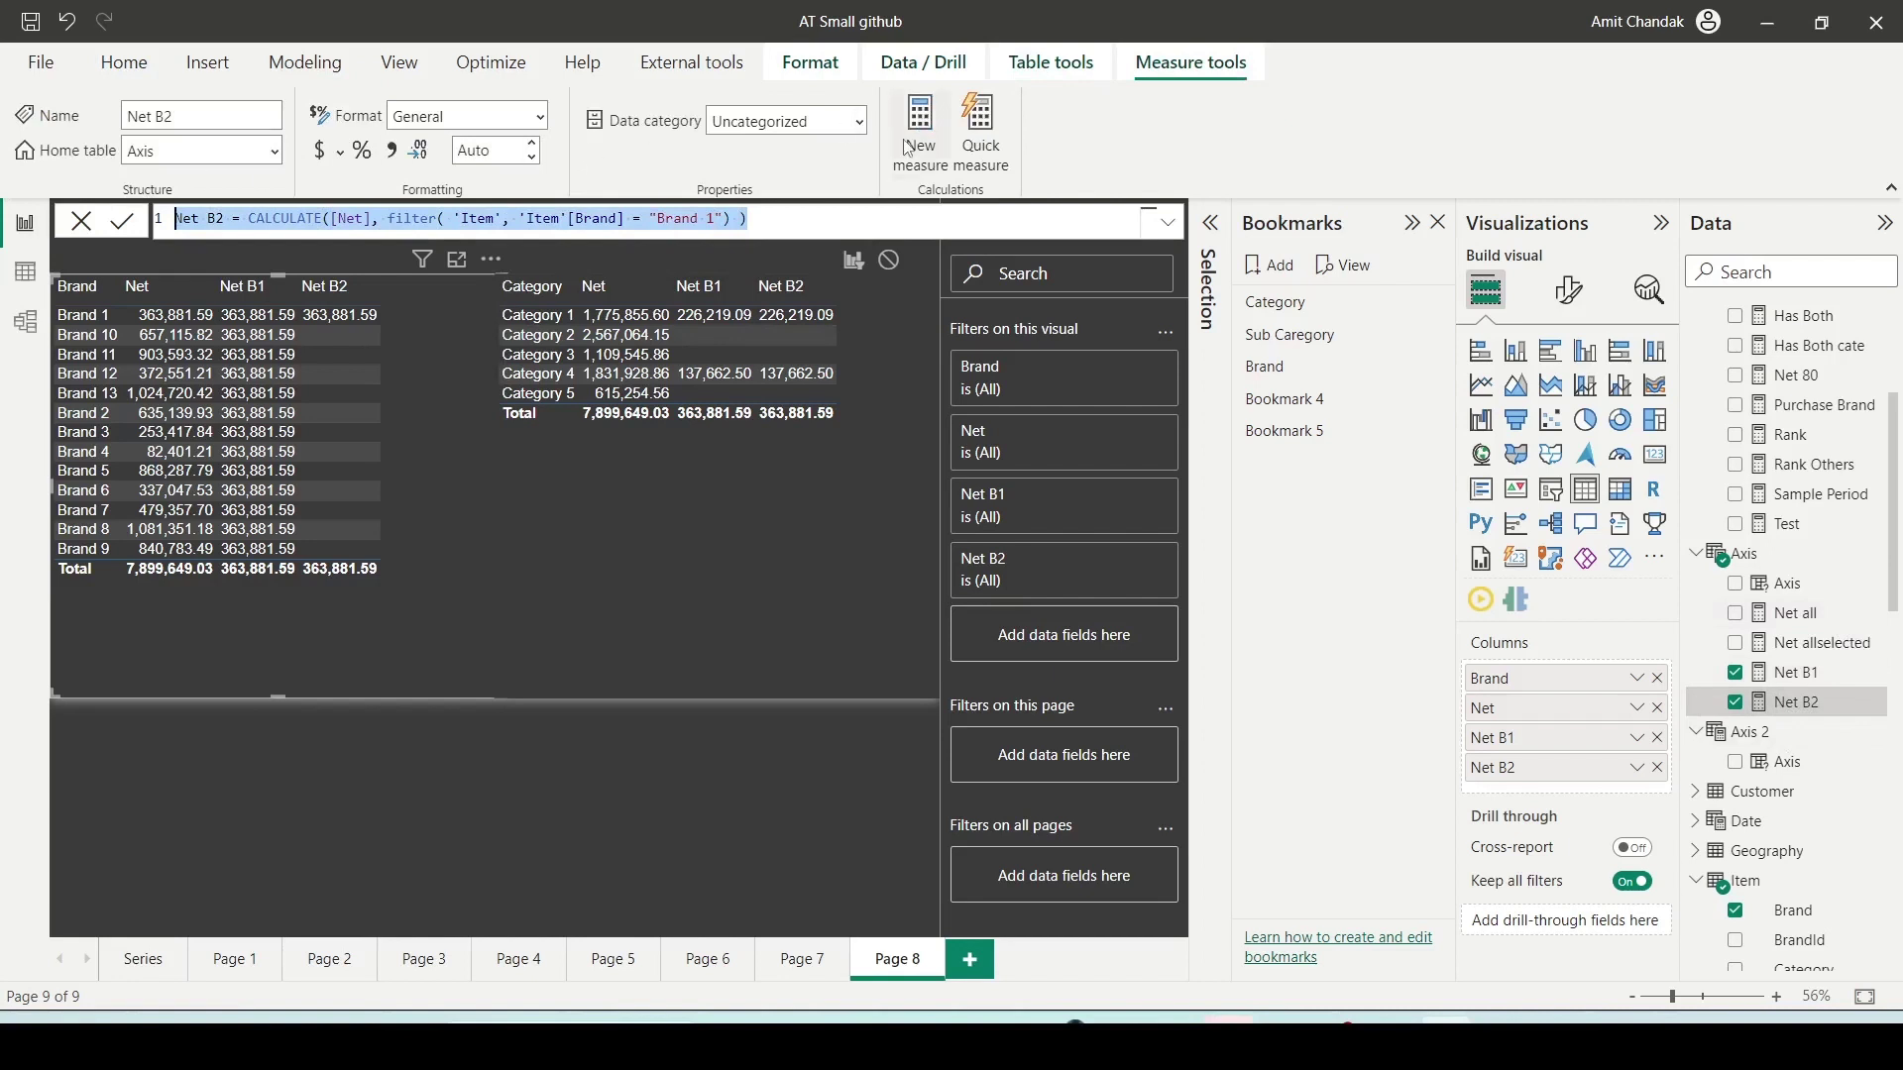
click(515, 220)
key(alt)
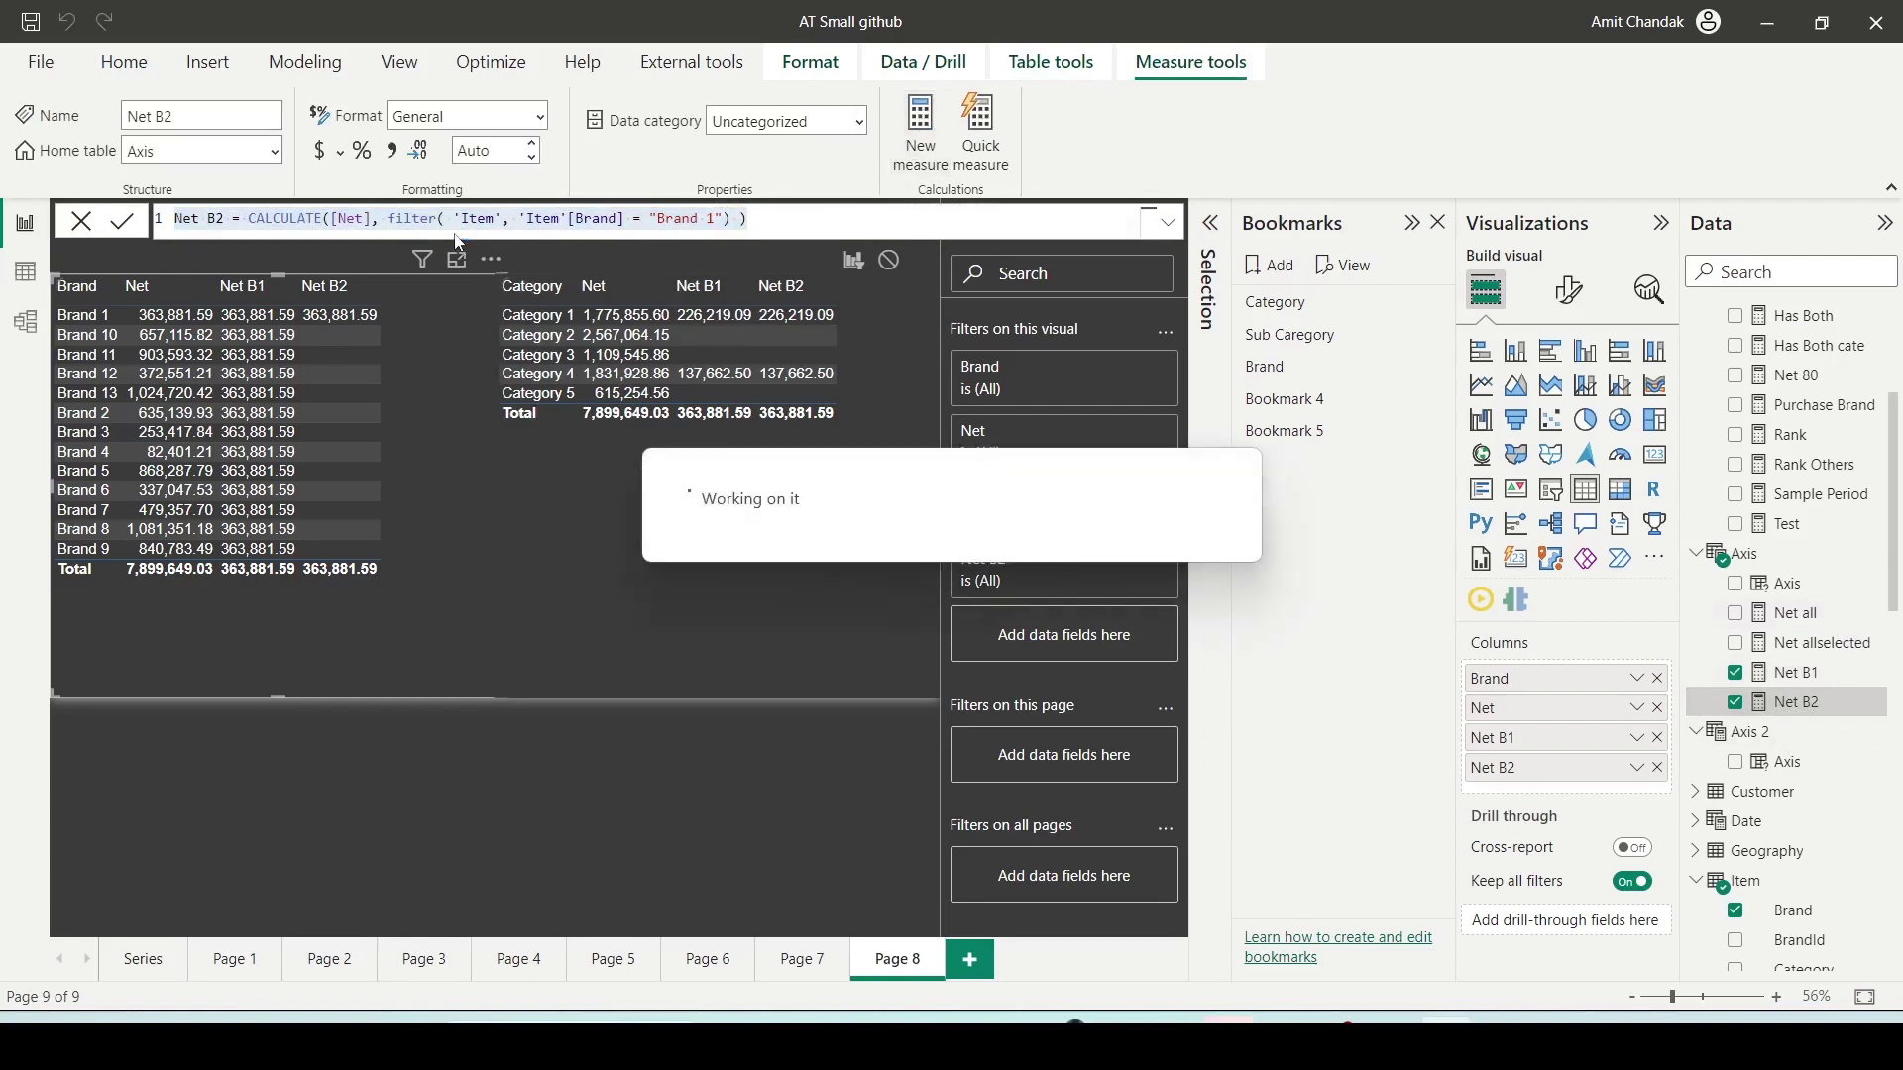
key(ctrl+v)
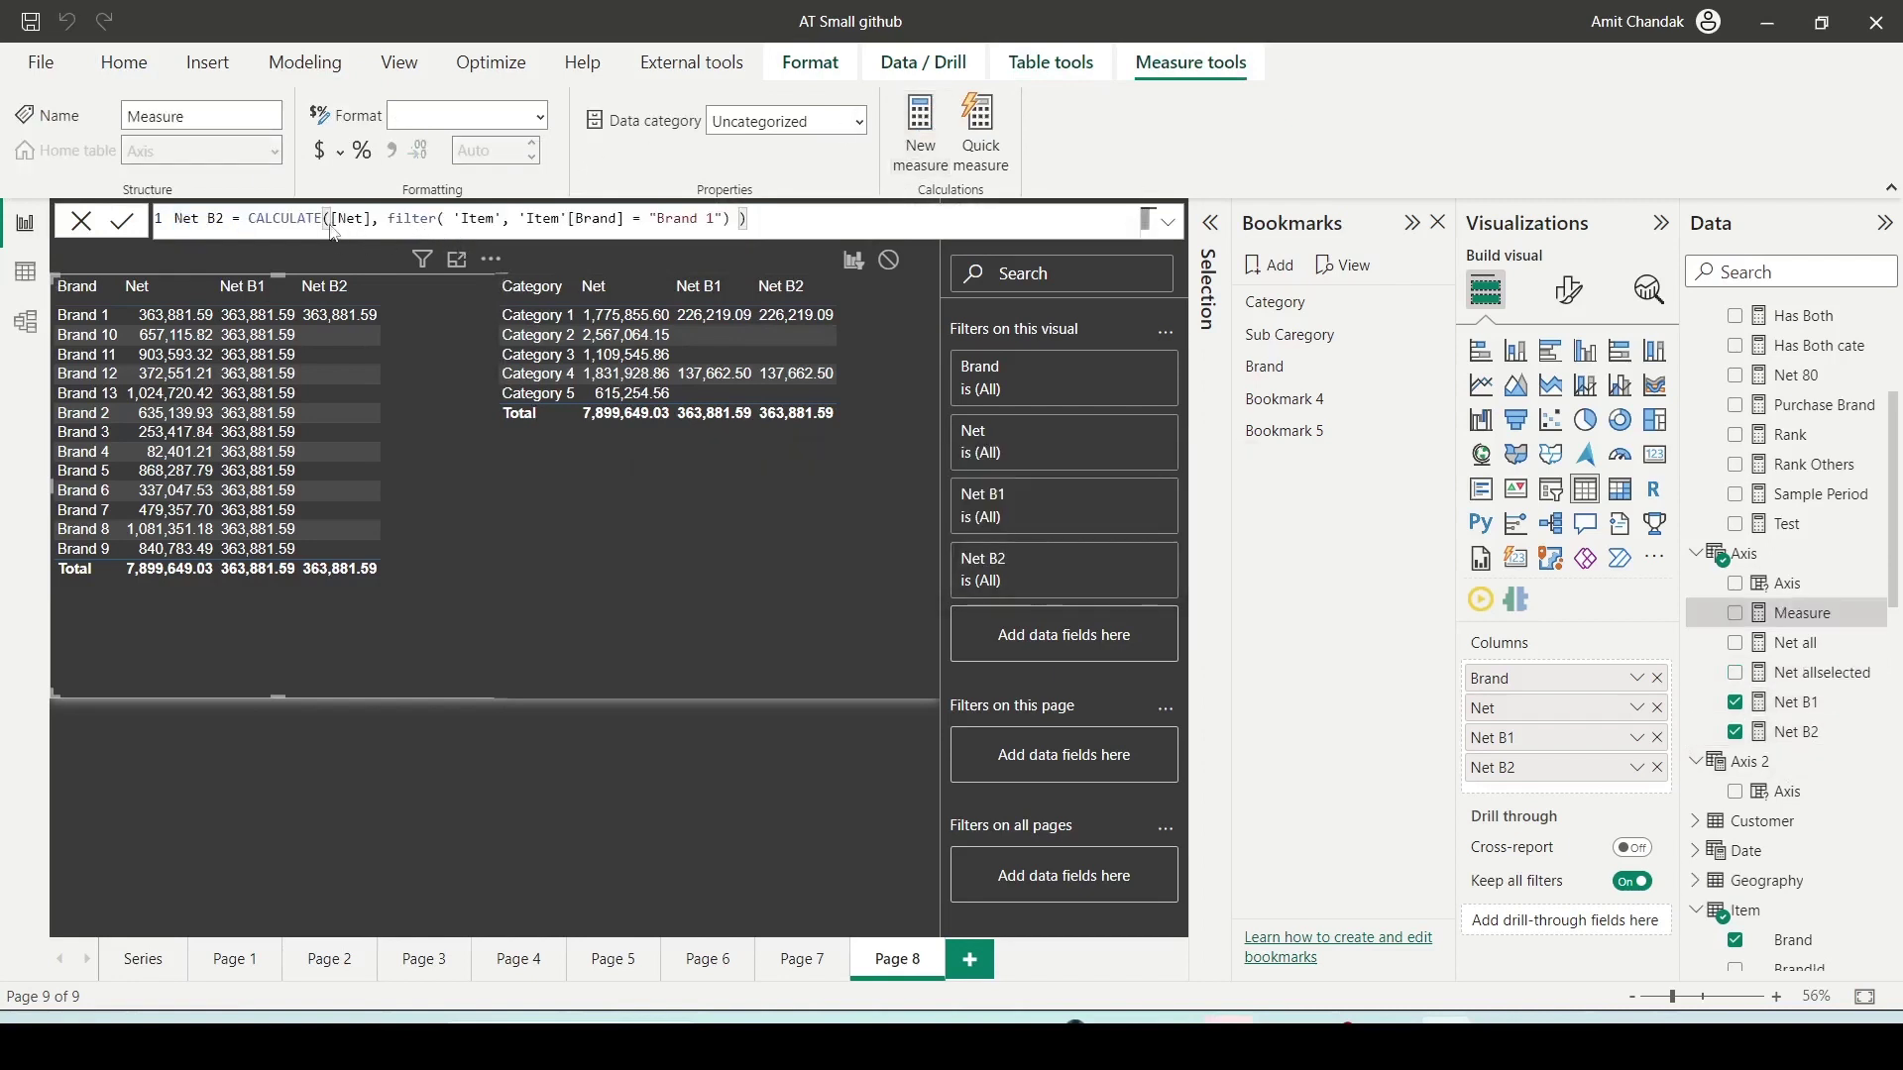
click(224, 219)
drag(225, 220, 217, 219)
text(3)
Step: Change the filter to all('Item'[Brand]), commit Net B3, and add it to the Brand table
click(454, 220)
text(all()
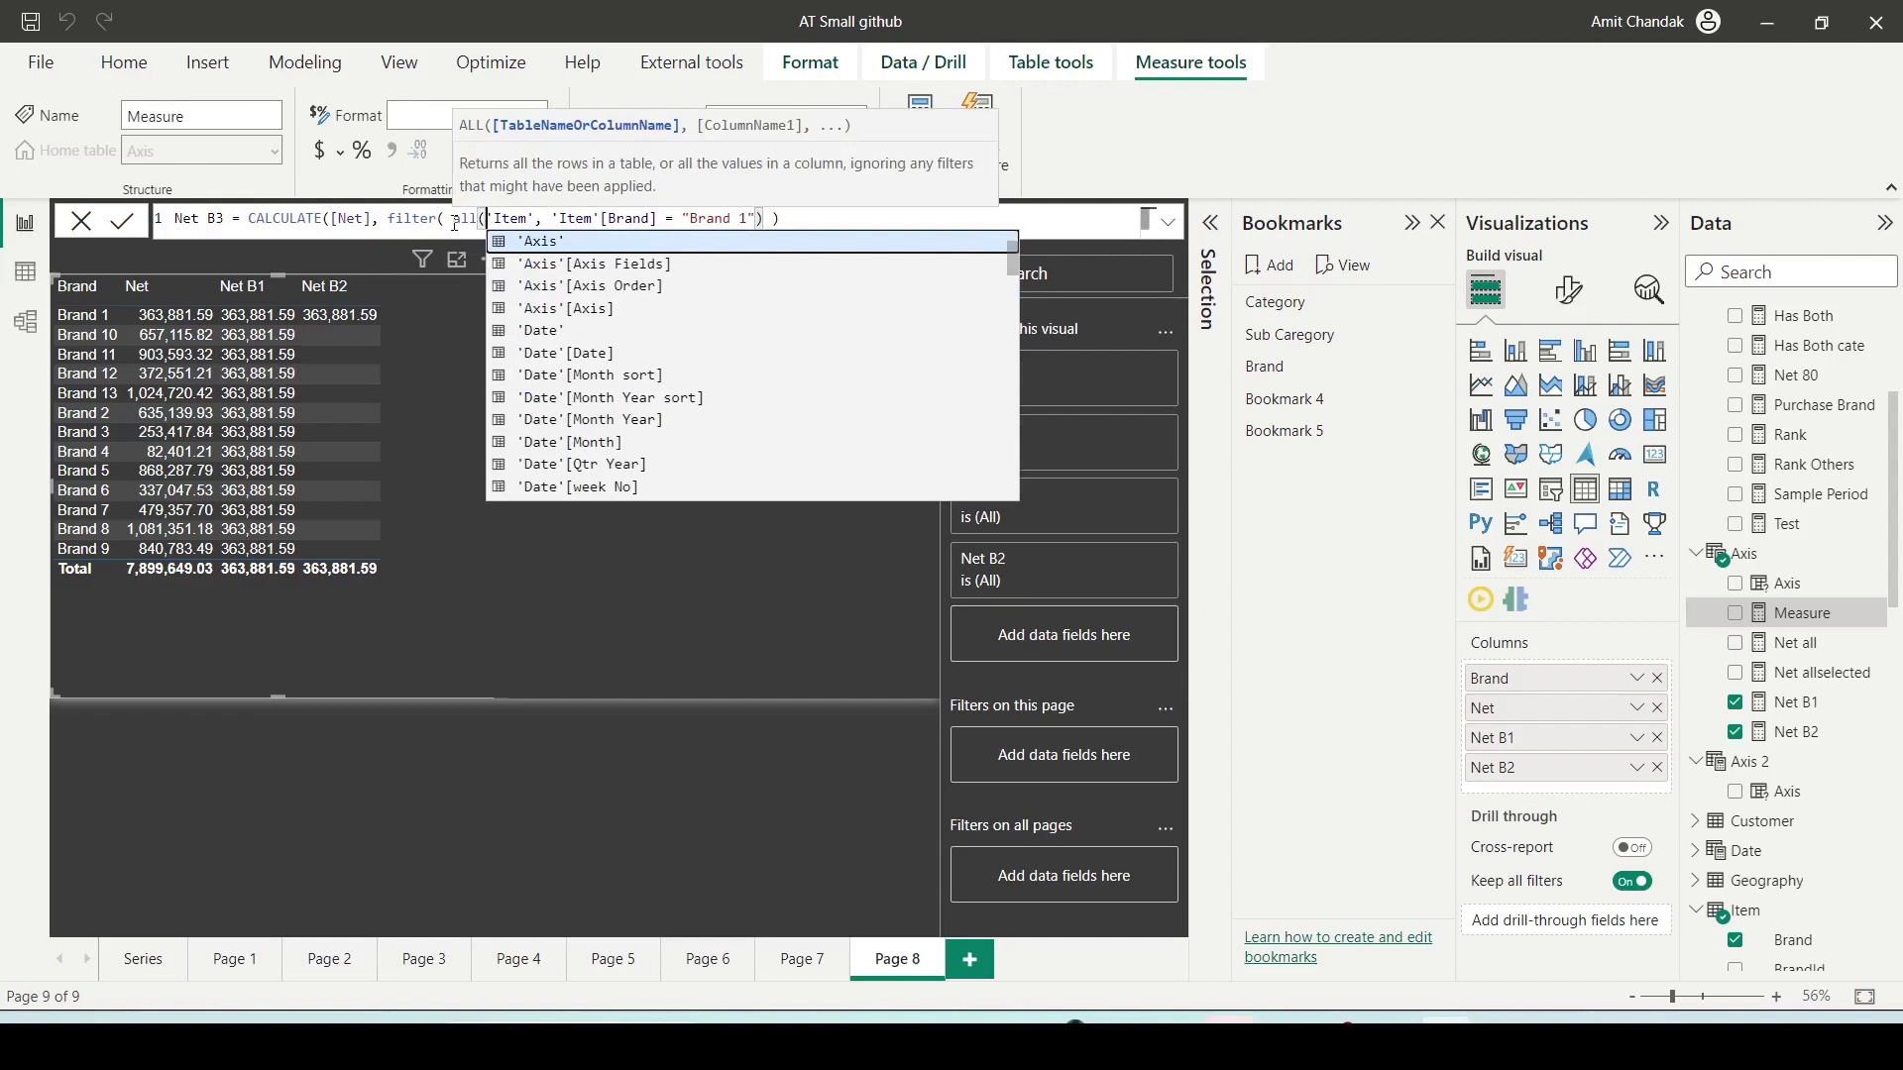
key(Escape)
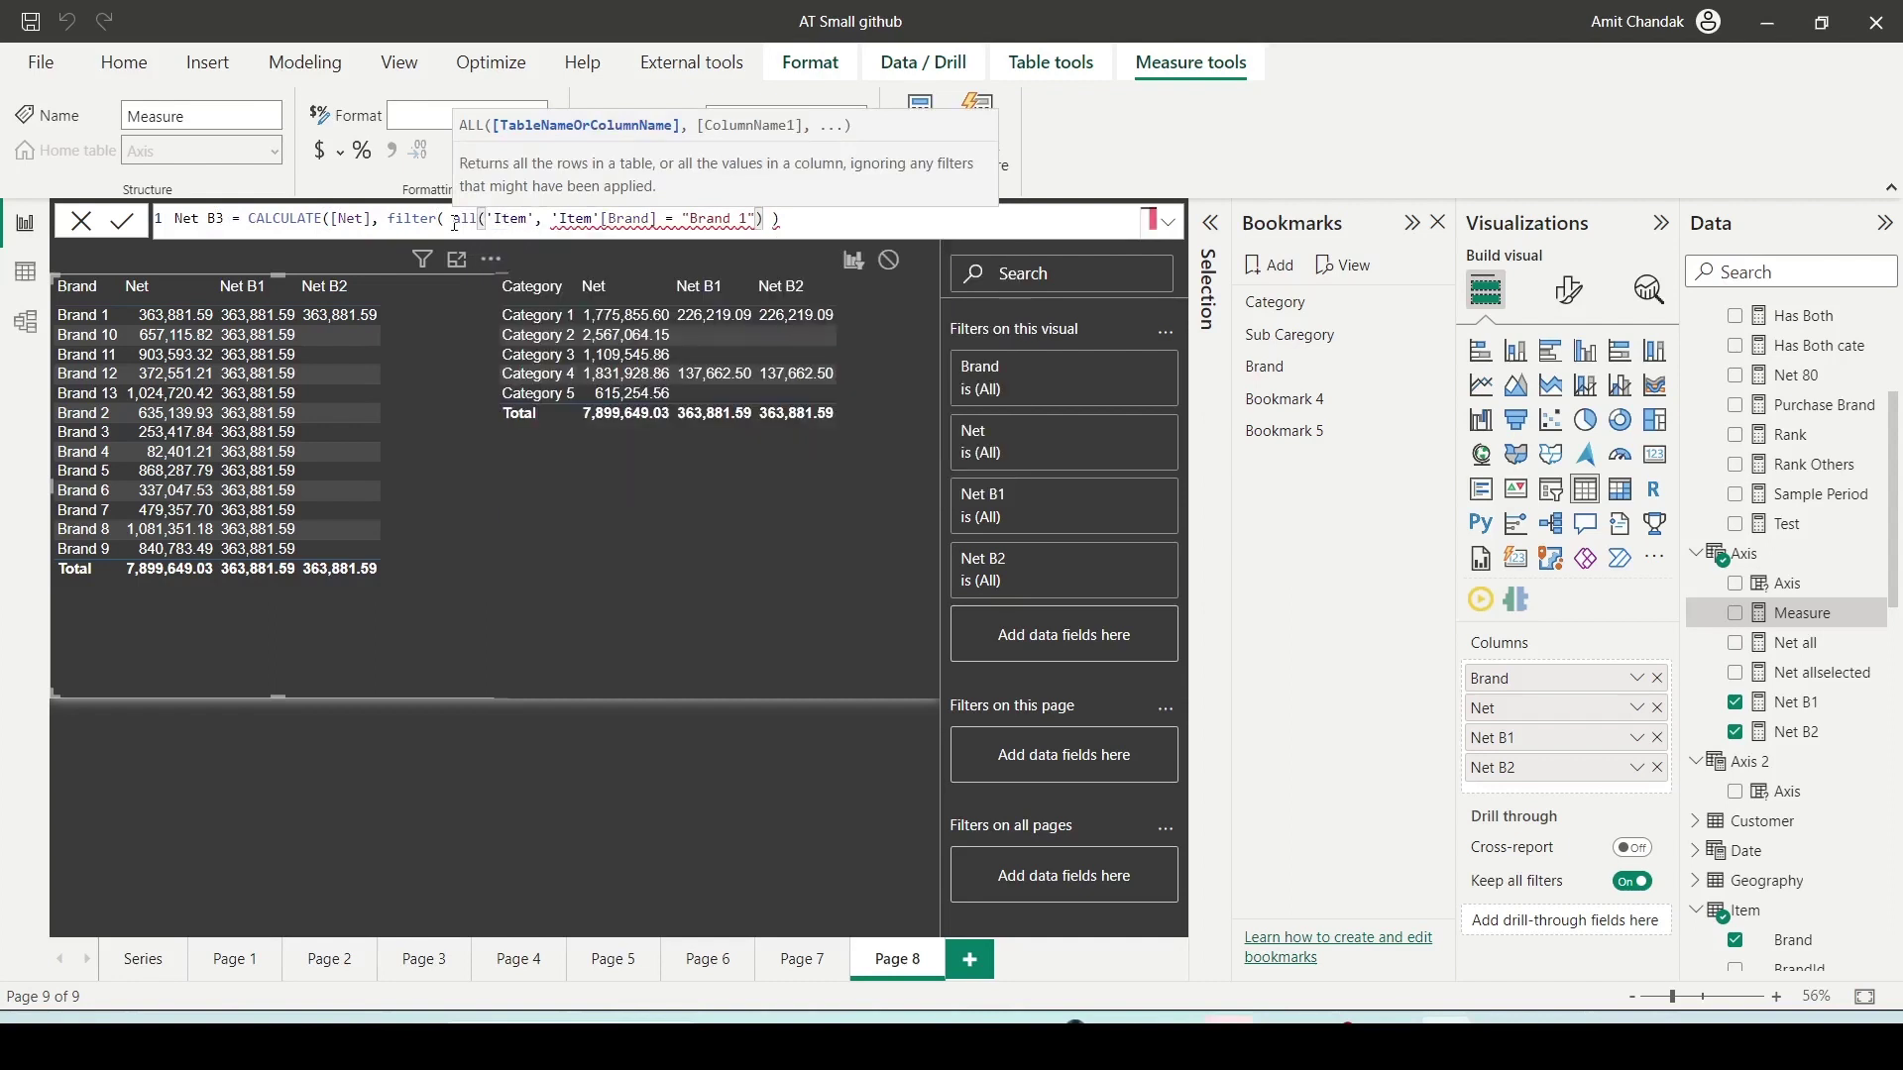
text([Brand])
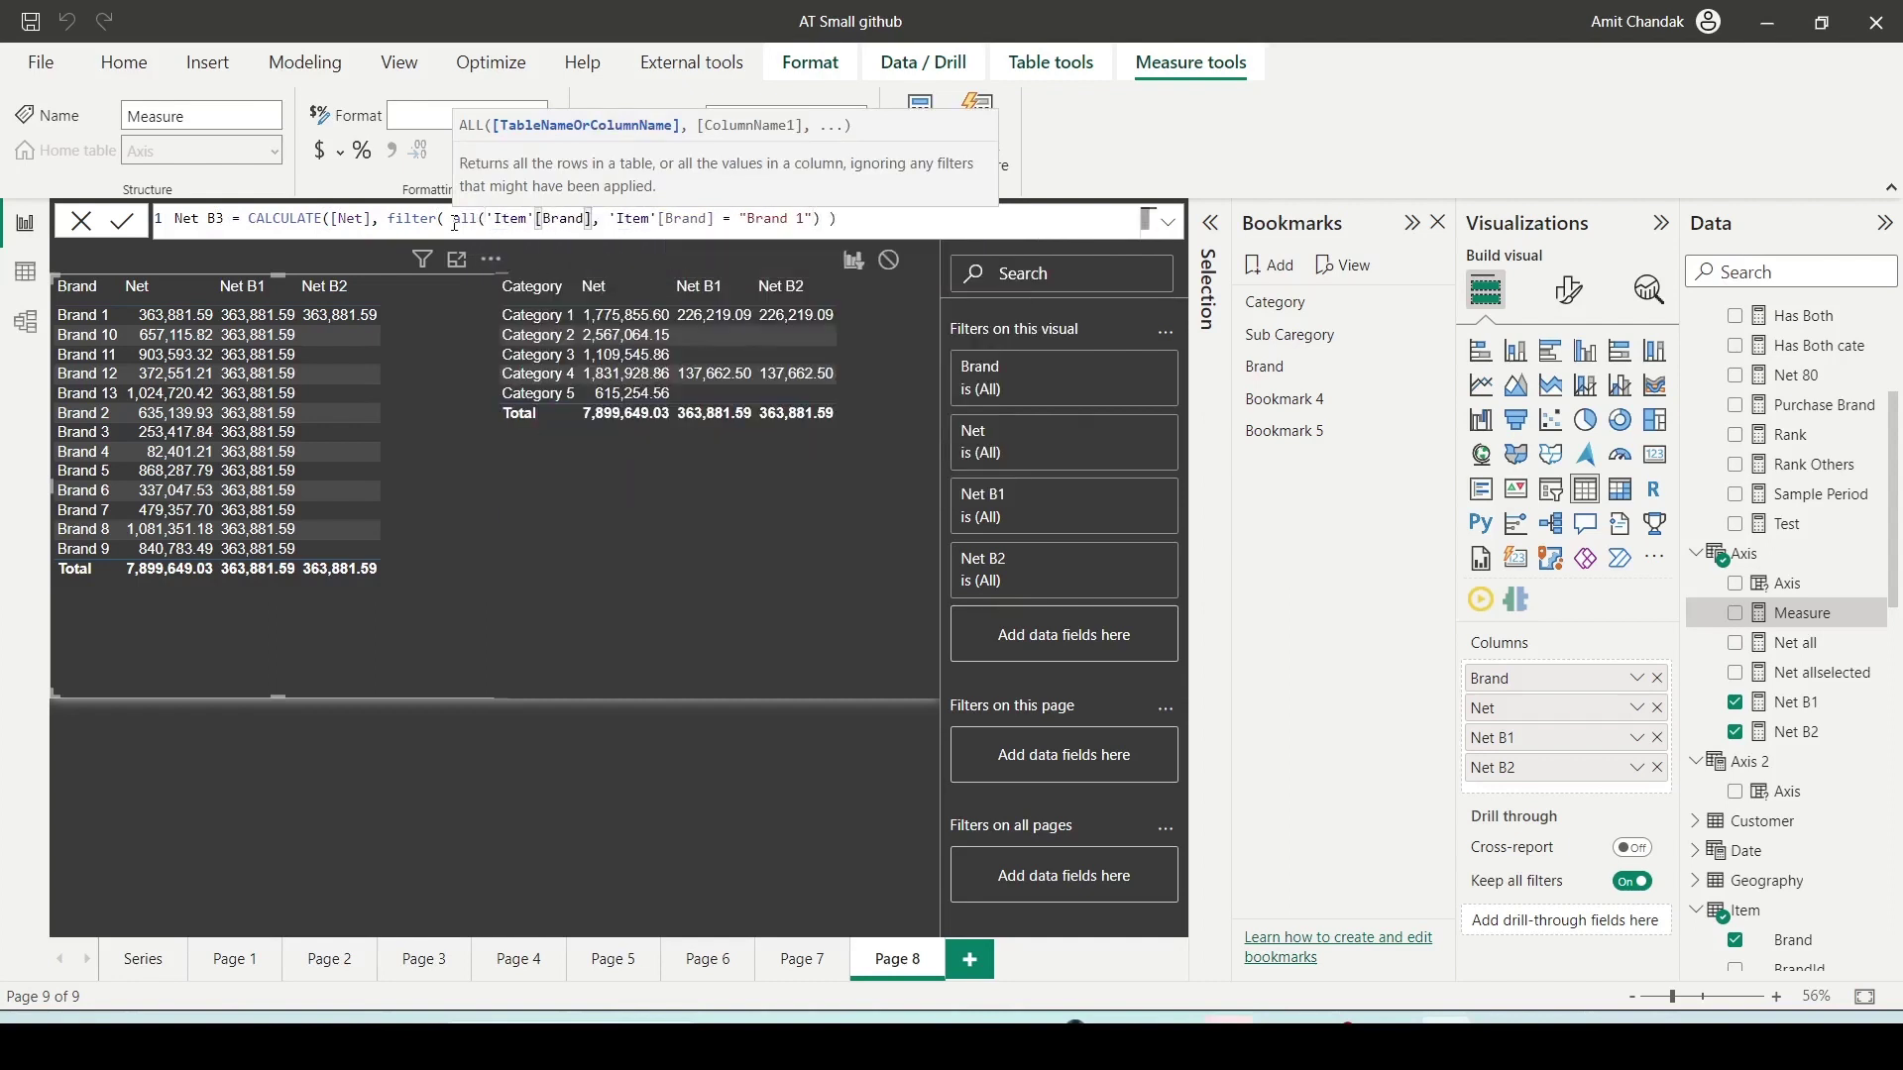
text())
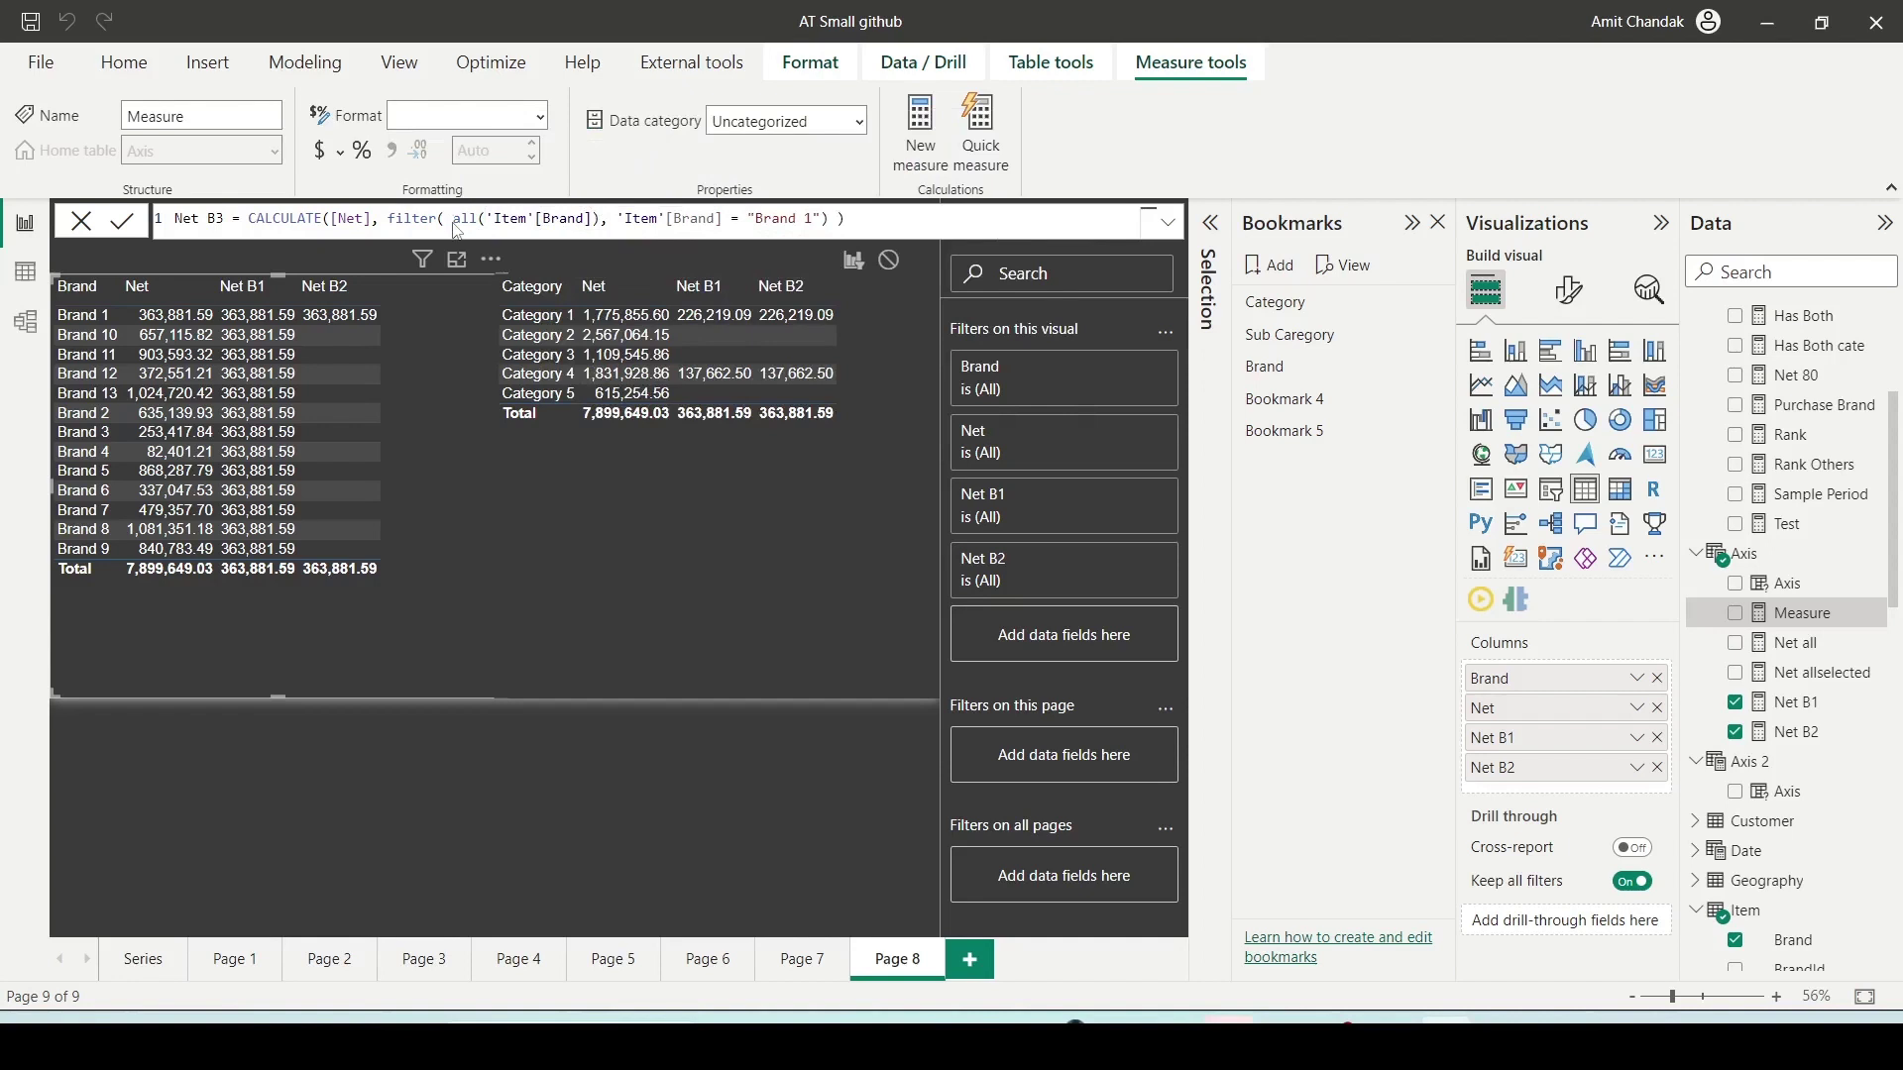
key(Return)
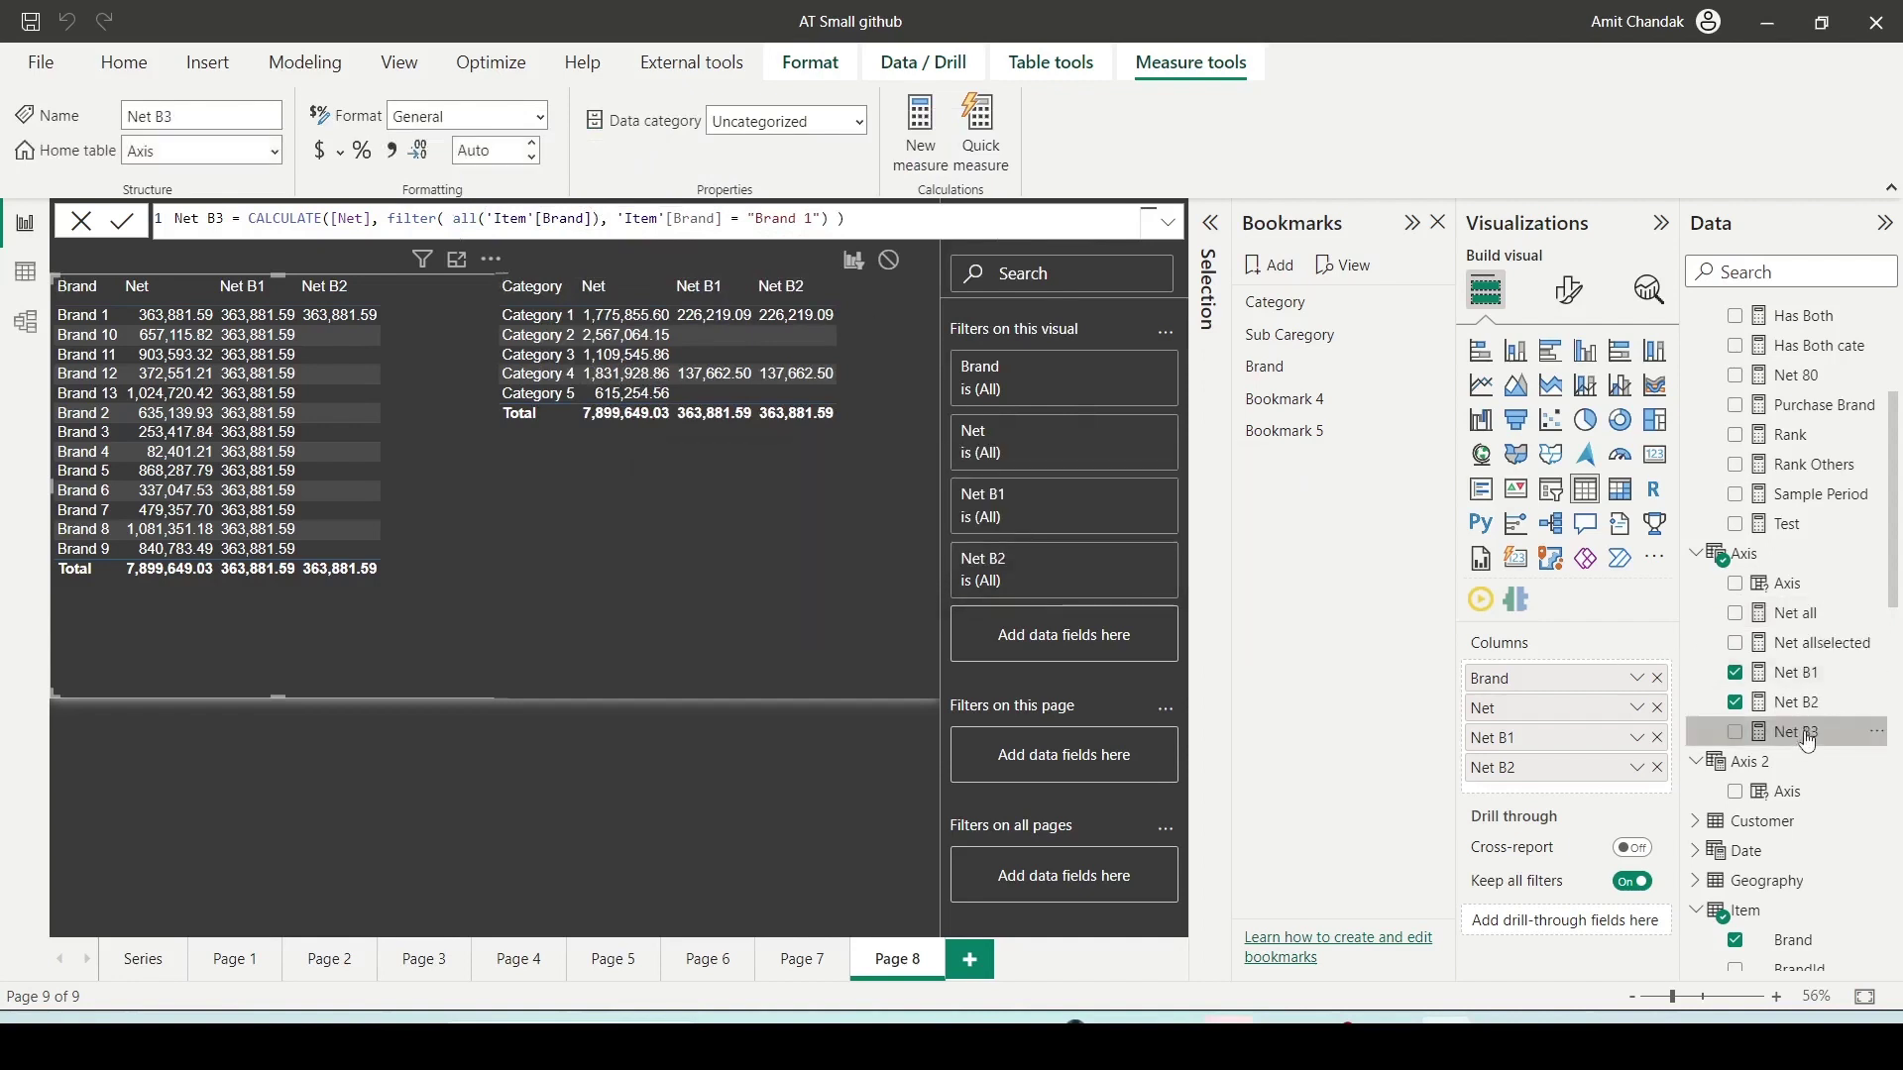
drag(1796, 732, 450, 516)
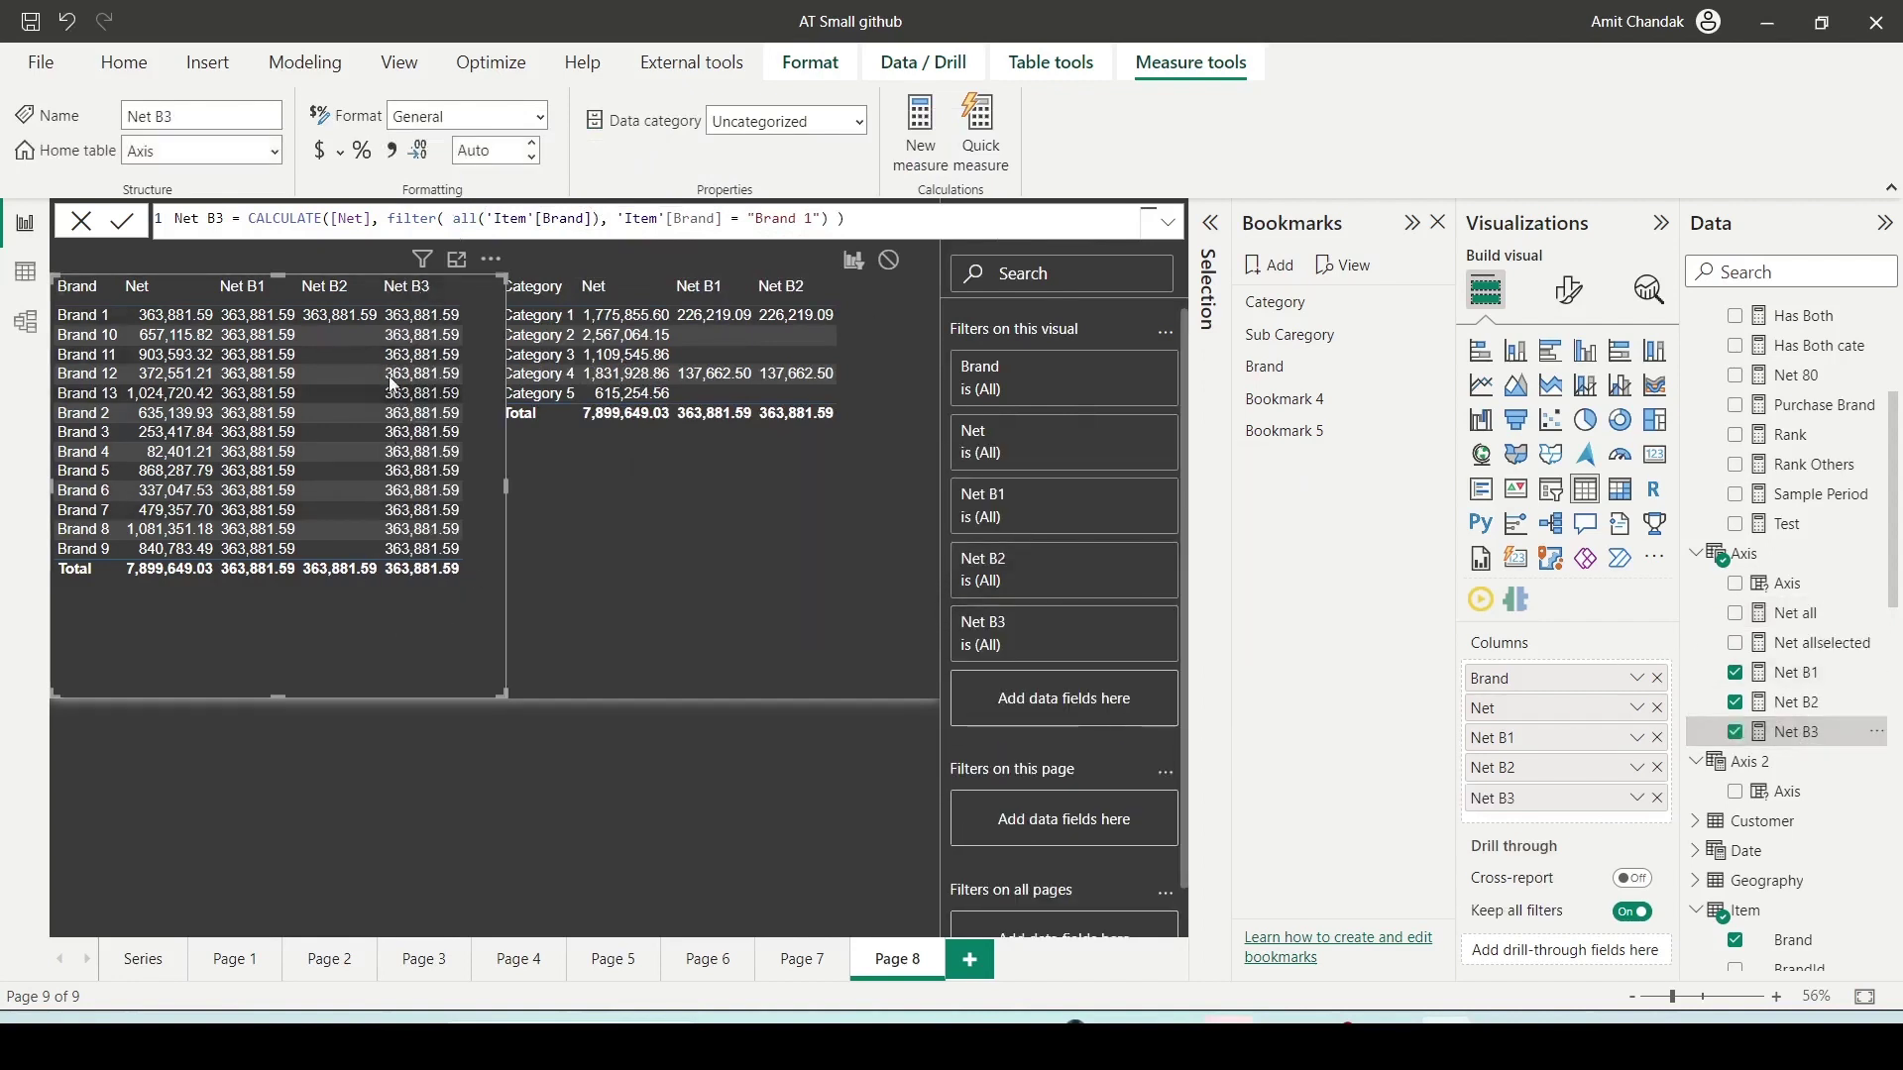